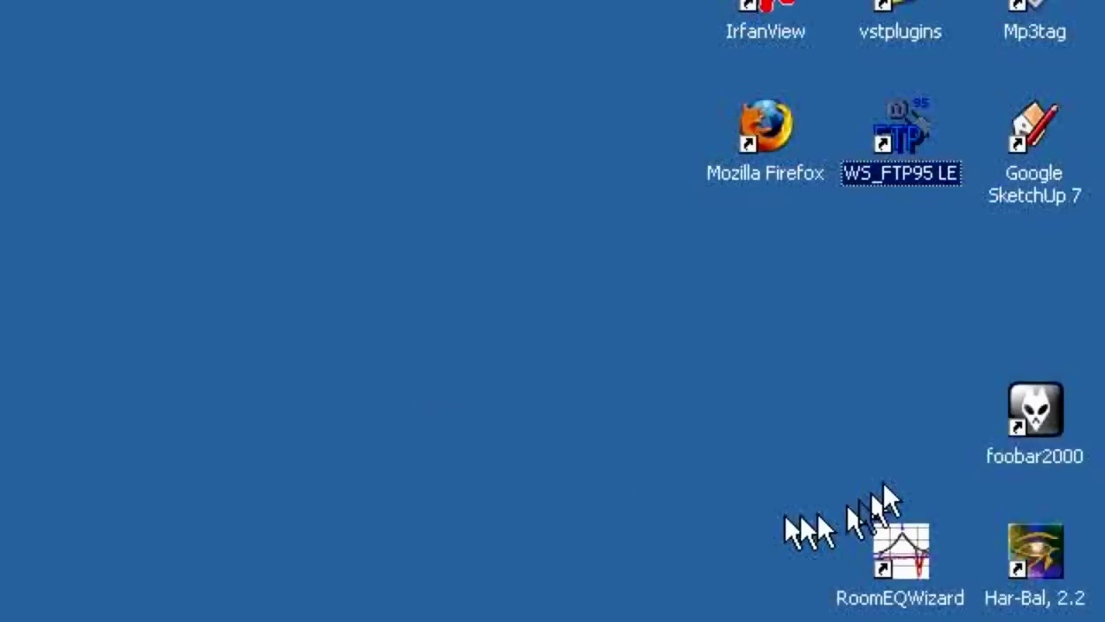
In foobar2000, open 090420Test2A.wav and 090420Test2B.wav from the 2009 04 20 ABX folder and stop their playback
double_click(1020, 421)
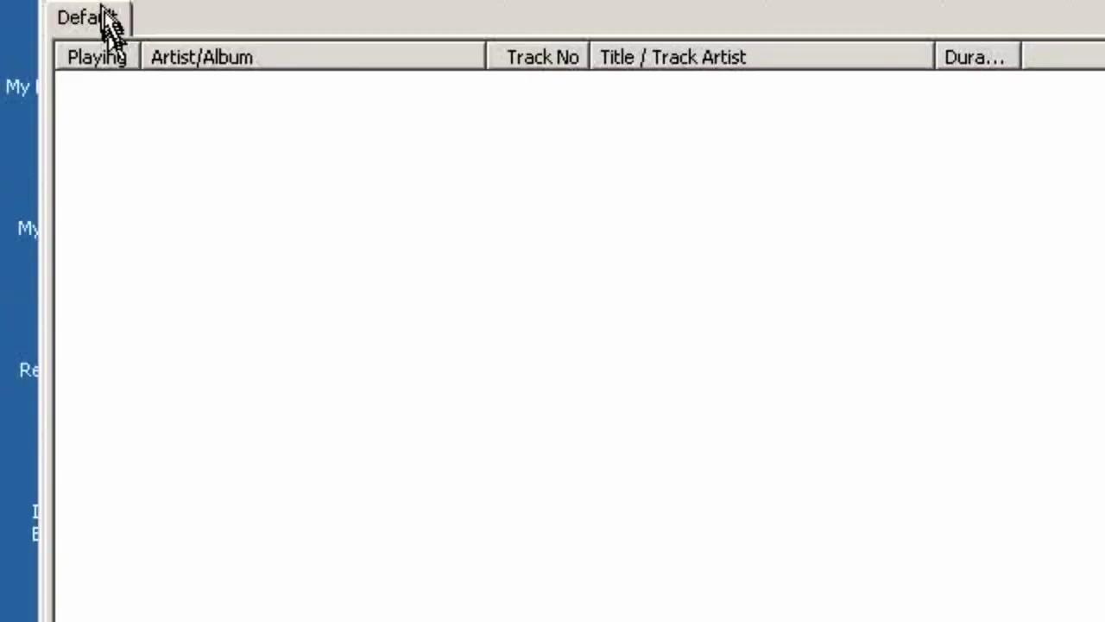
click(92, 9)
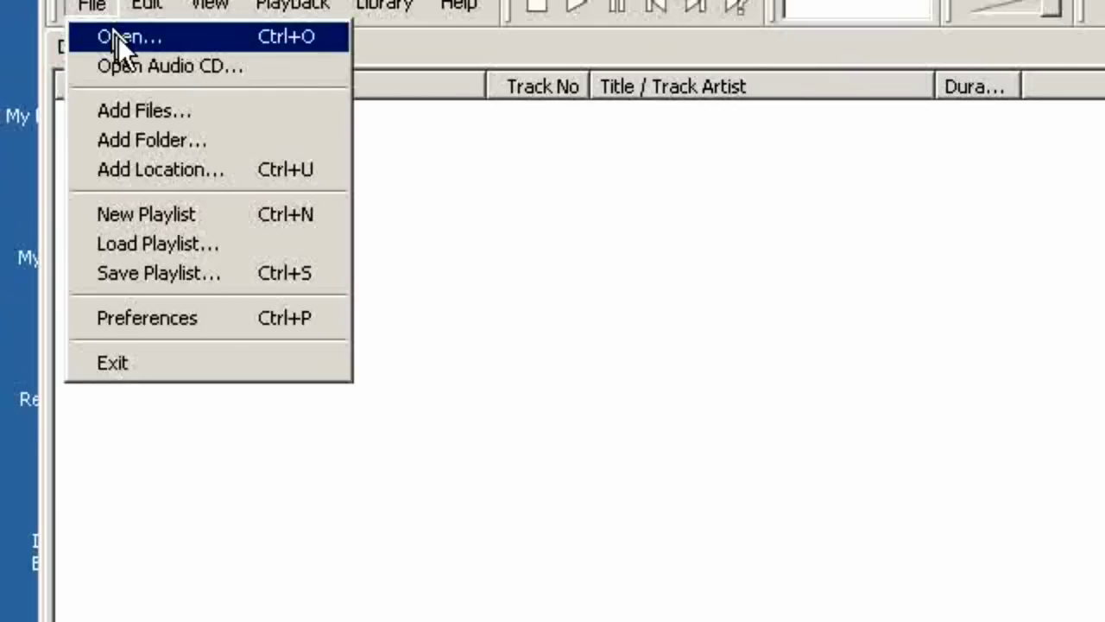
click(119, 36)
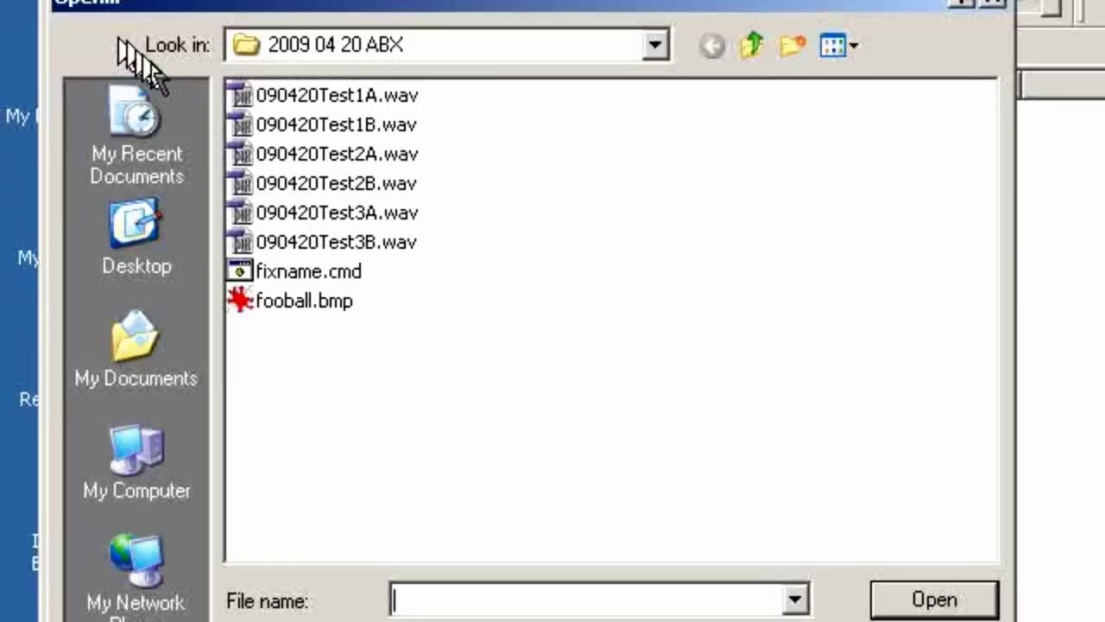
click(259, 154)
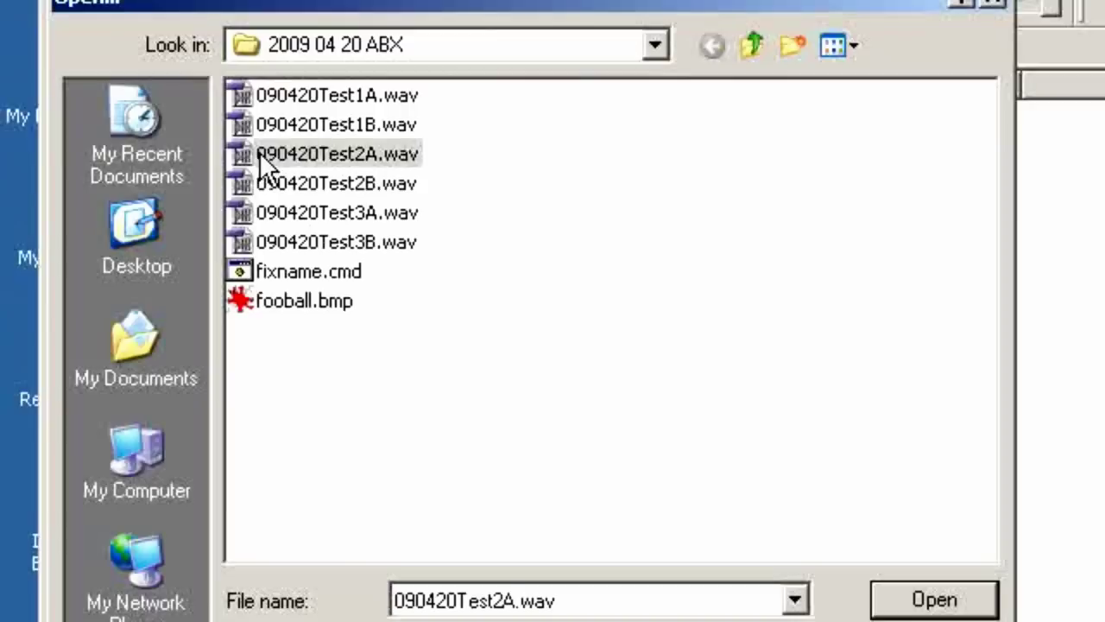
ctrl+click(310, 185)
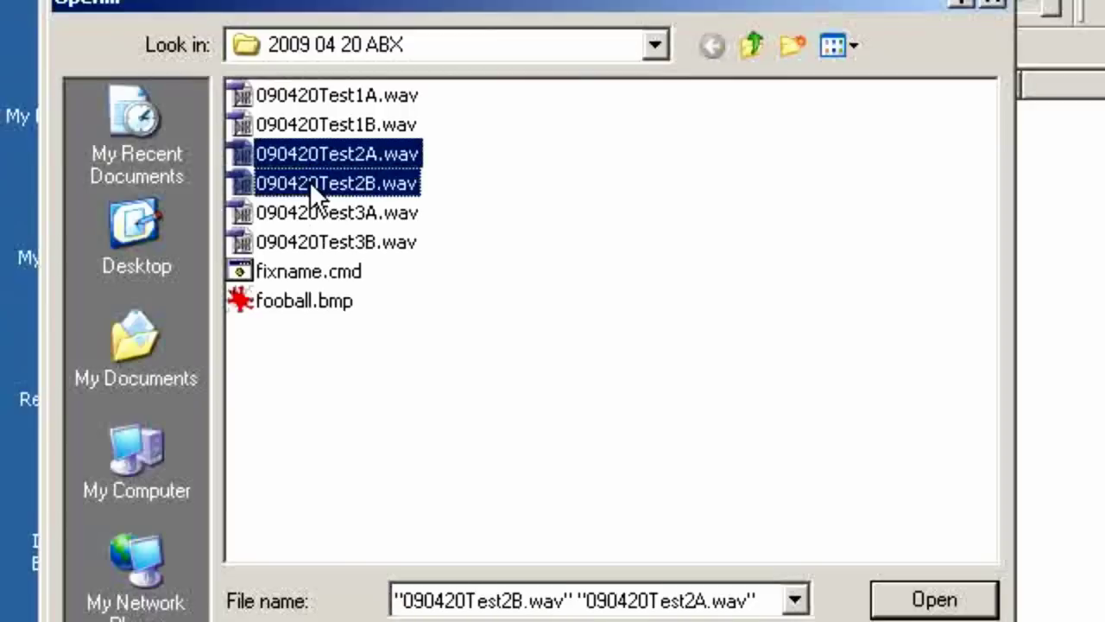
click(917, 599)
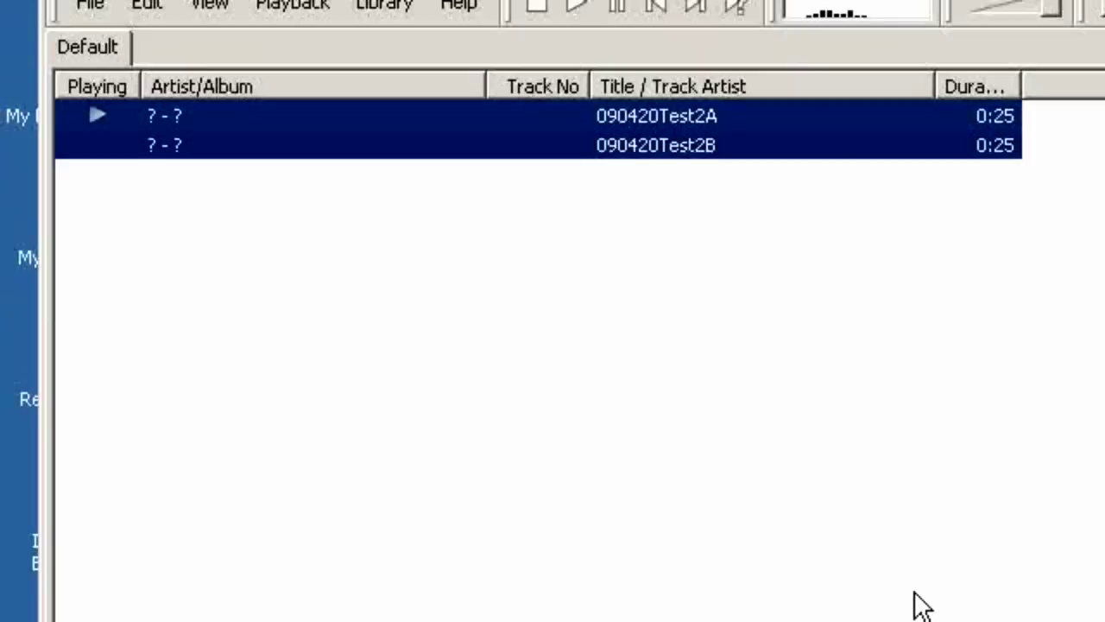
click(537, 8)
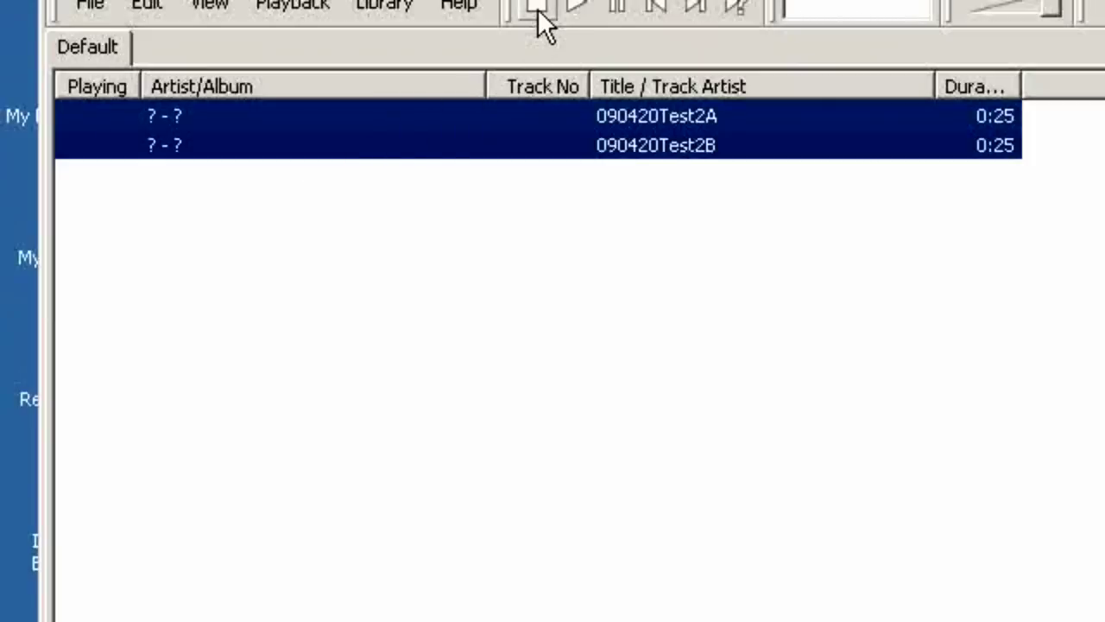
Start an ABX comparison of the 090420Test2A and 090420Test2B tracks, with ReplayGain and DSP left off
right_click(483, 130)
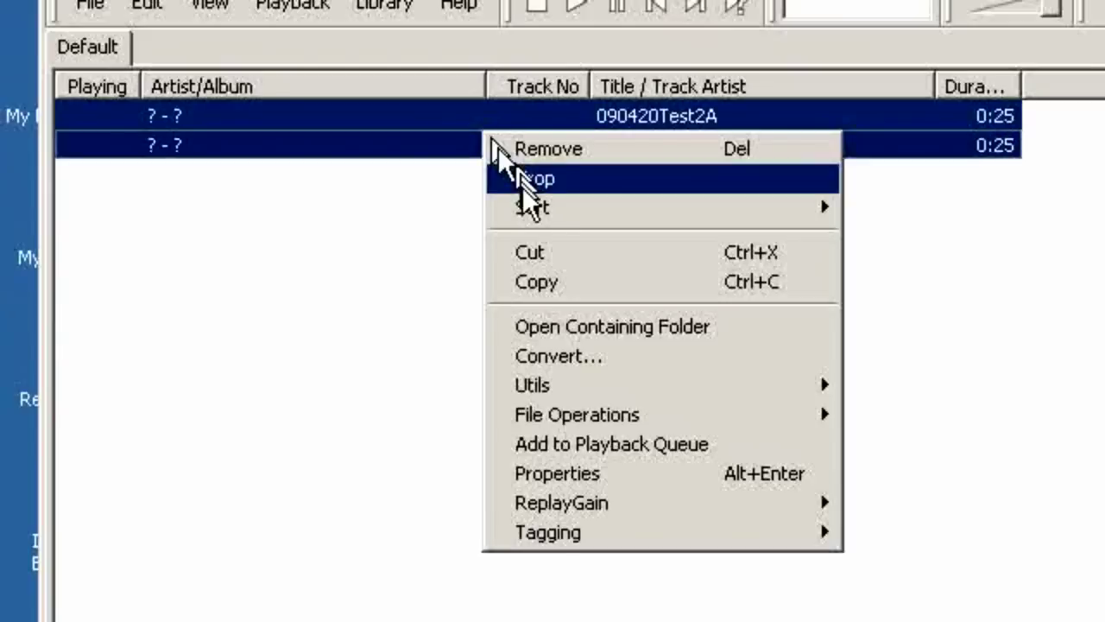
click(553, 288)
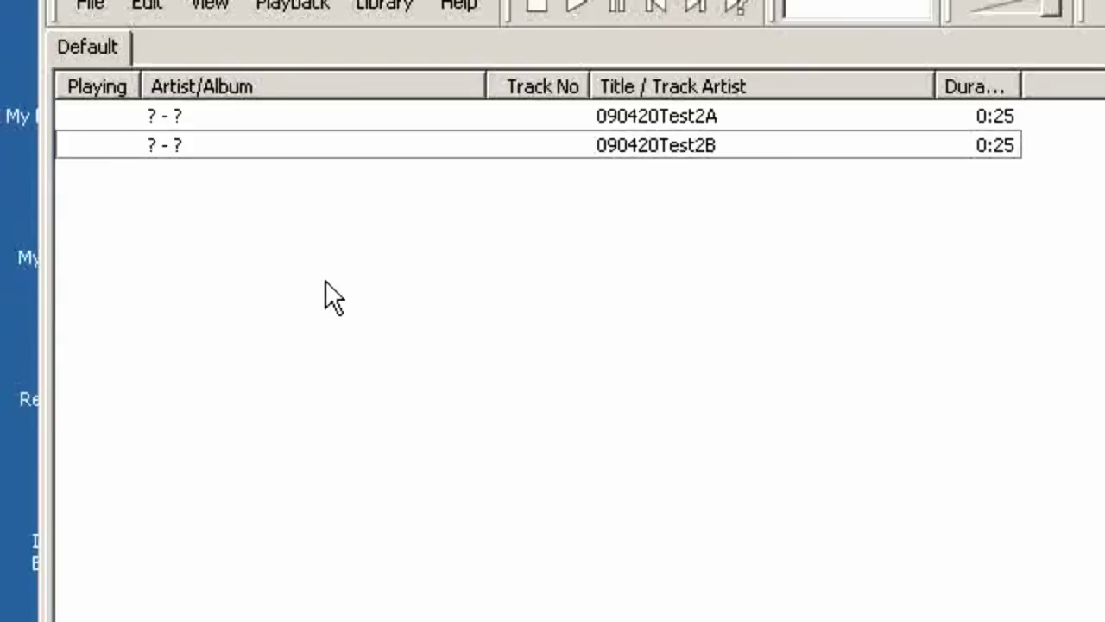
click(428, 119)
shift+click(430, 146)
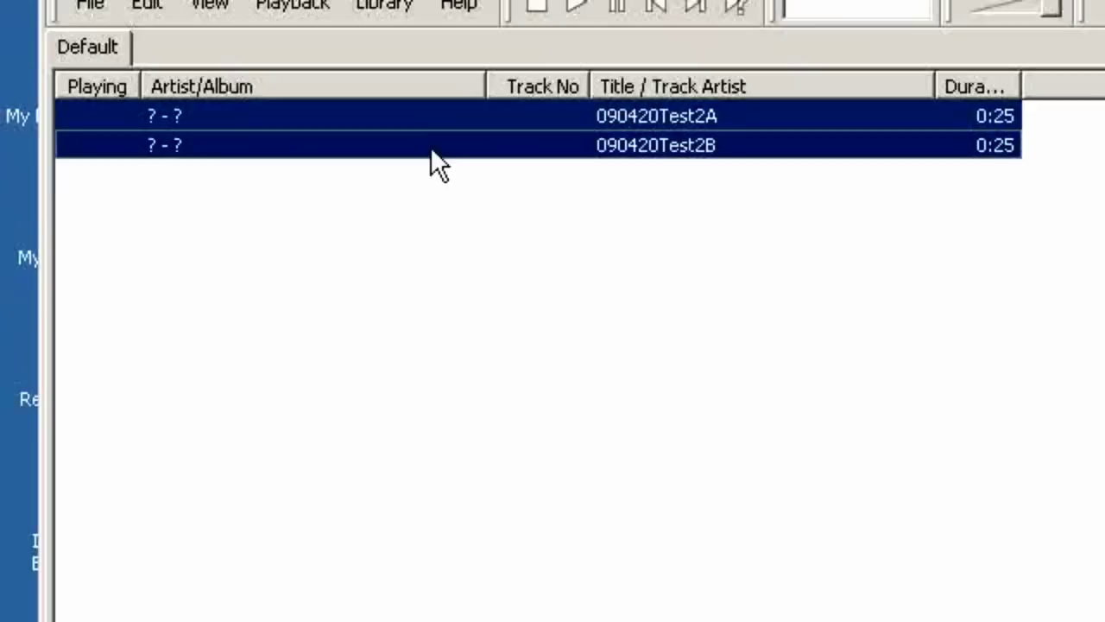
right_click(497, 148)
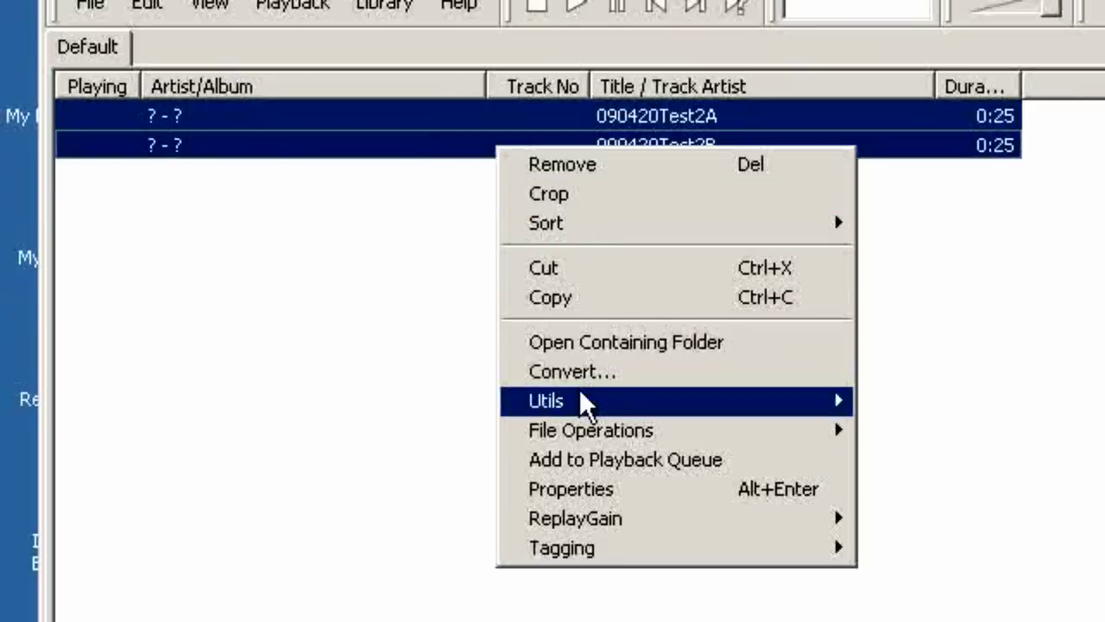
mouse_move(814, 400)
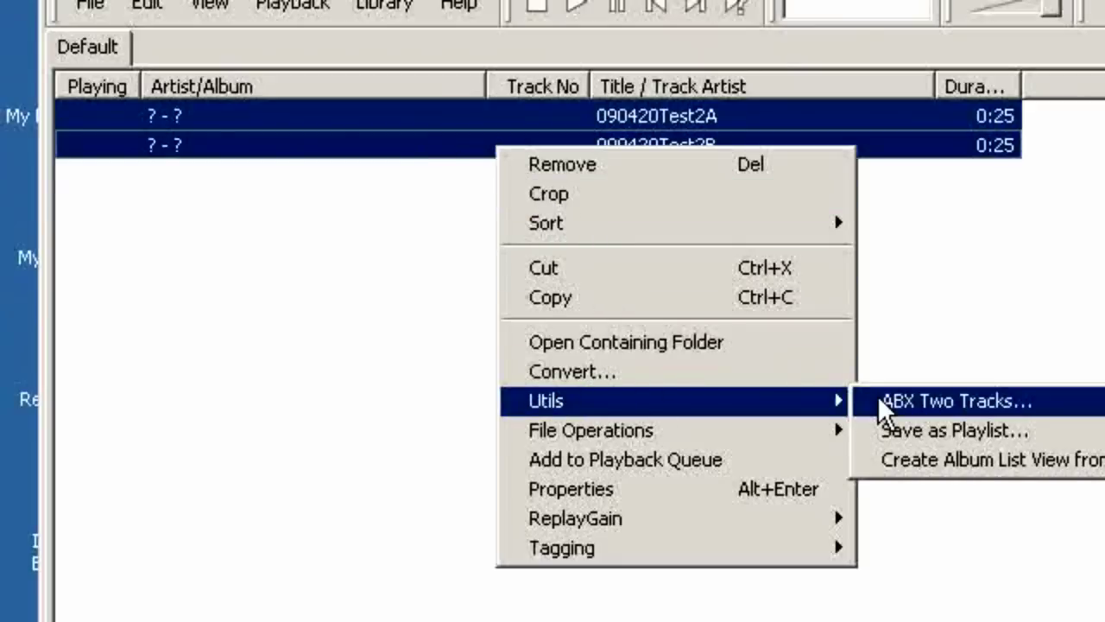
click(884, 402)
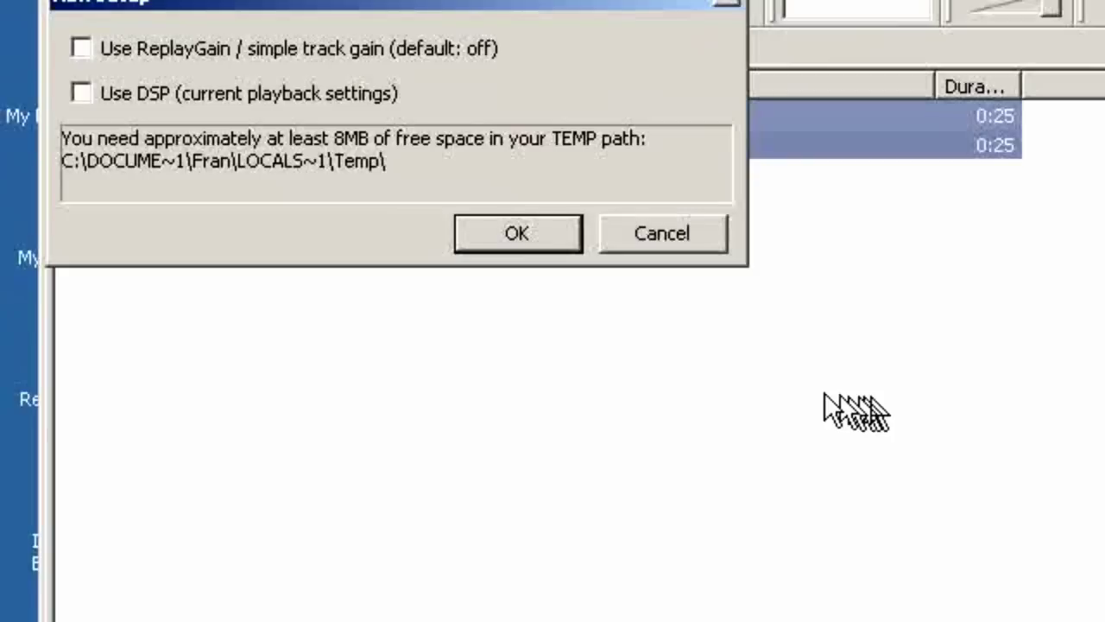
click(516, 241)
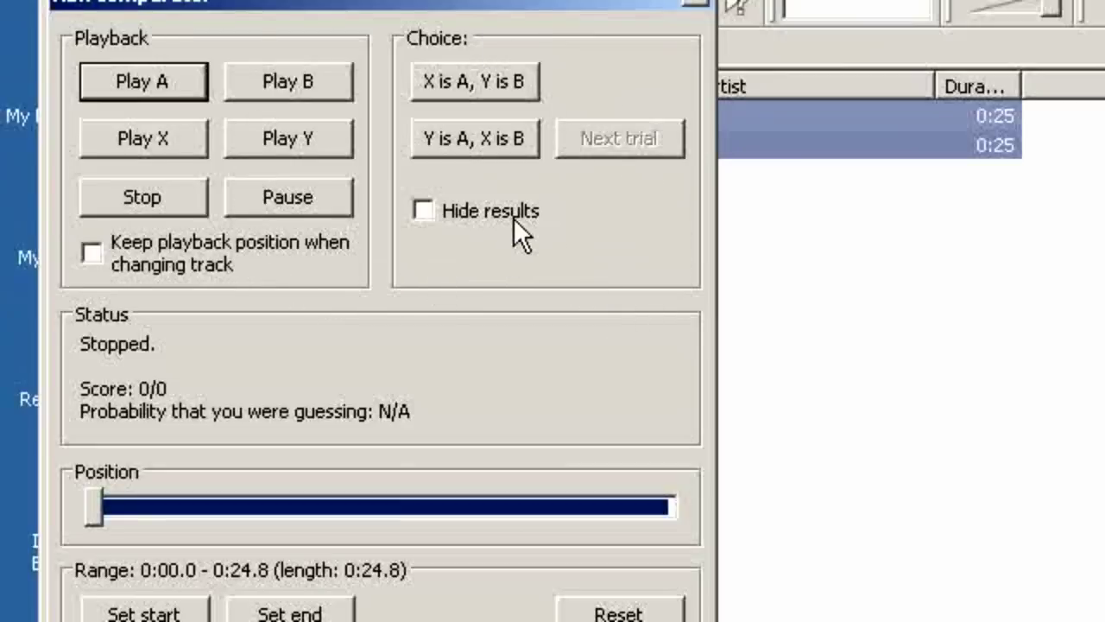
Listen to tracks A and B, and set the start of the playback range at about 0:03.7
click(139, 78)
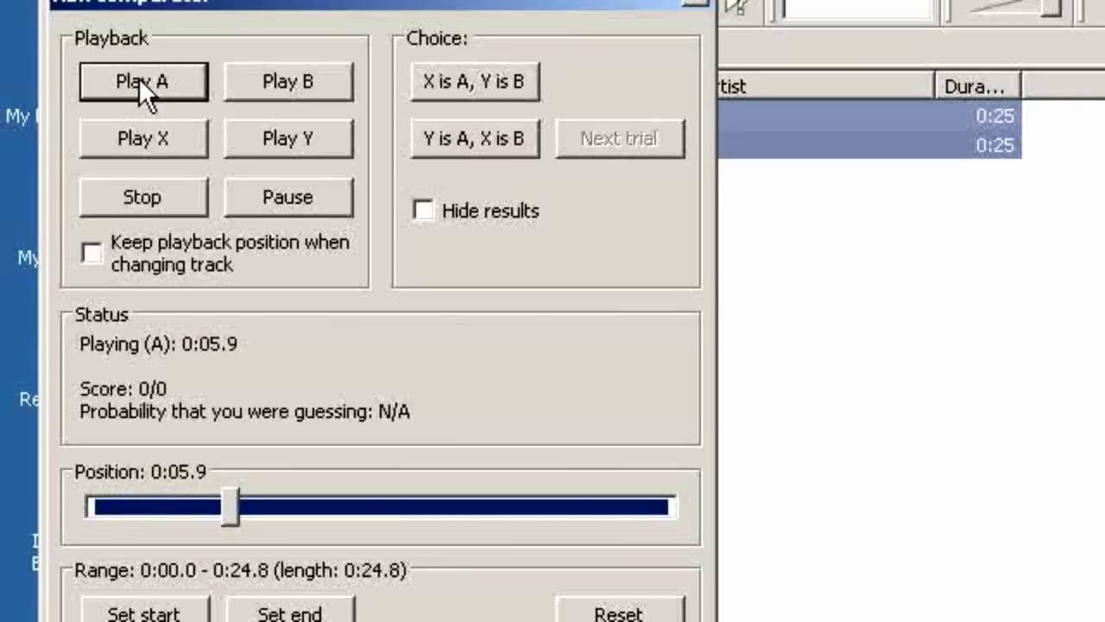
click(350, 76)
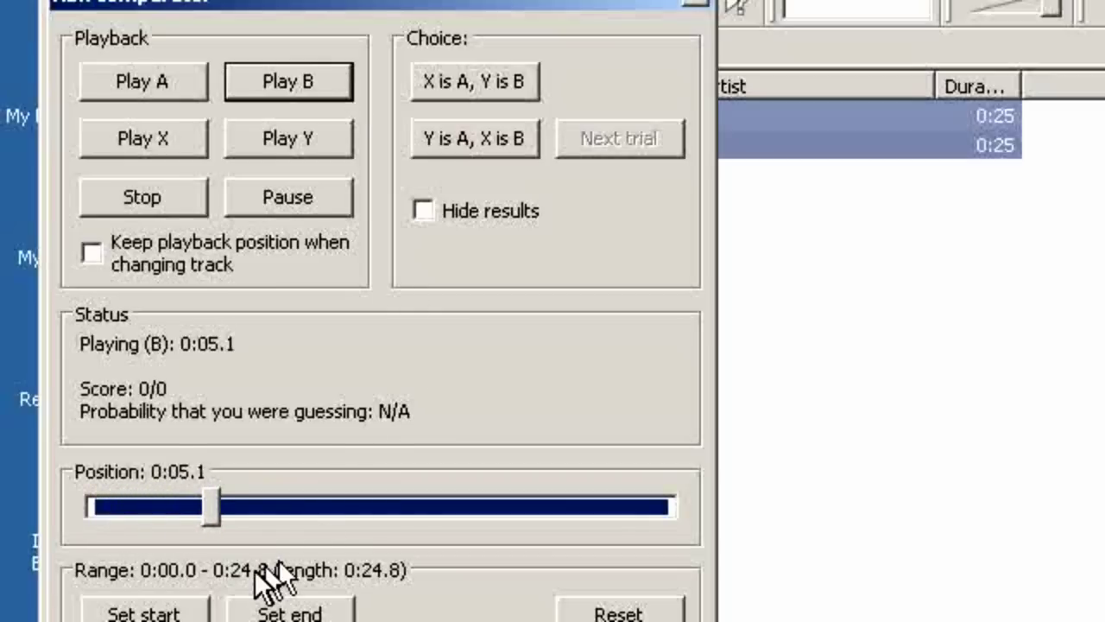
drag(232, 505, 185, 615)
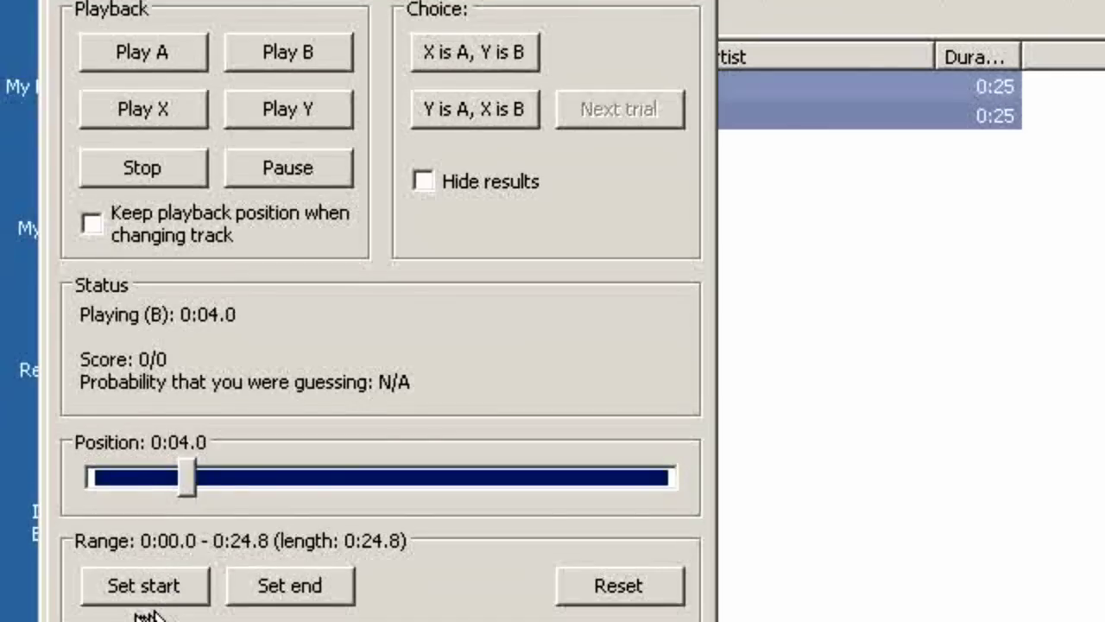
drag(192, 476, 163, 482)
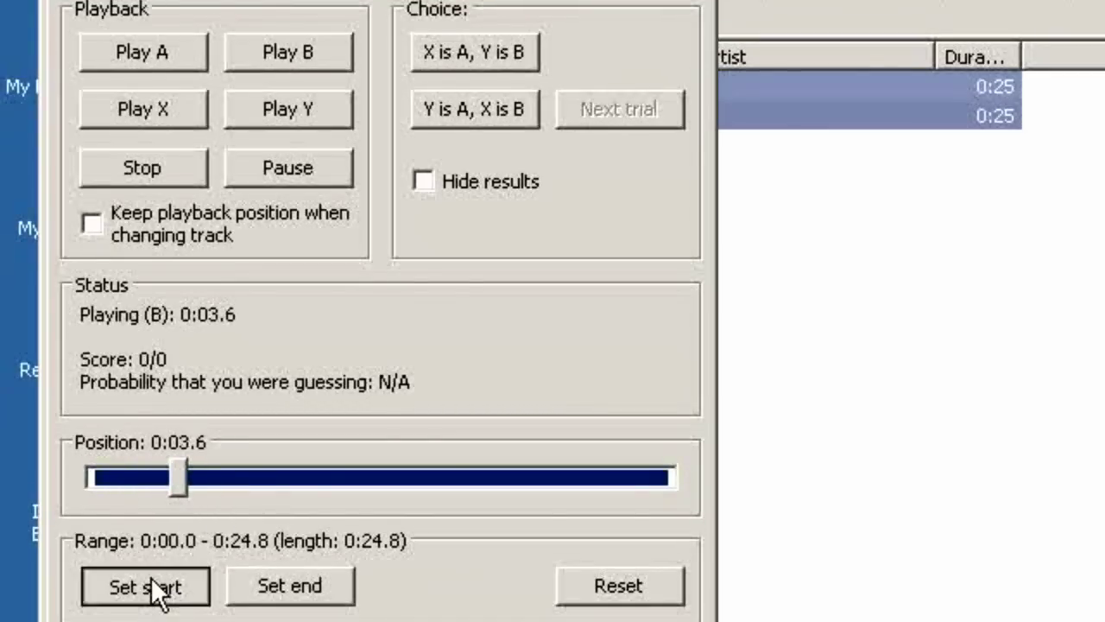
click(153, 590)
Compare tracks A and B by alternating playback between them from the range start, and stop playback
click(128, 53)
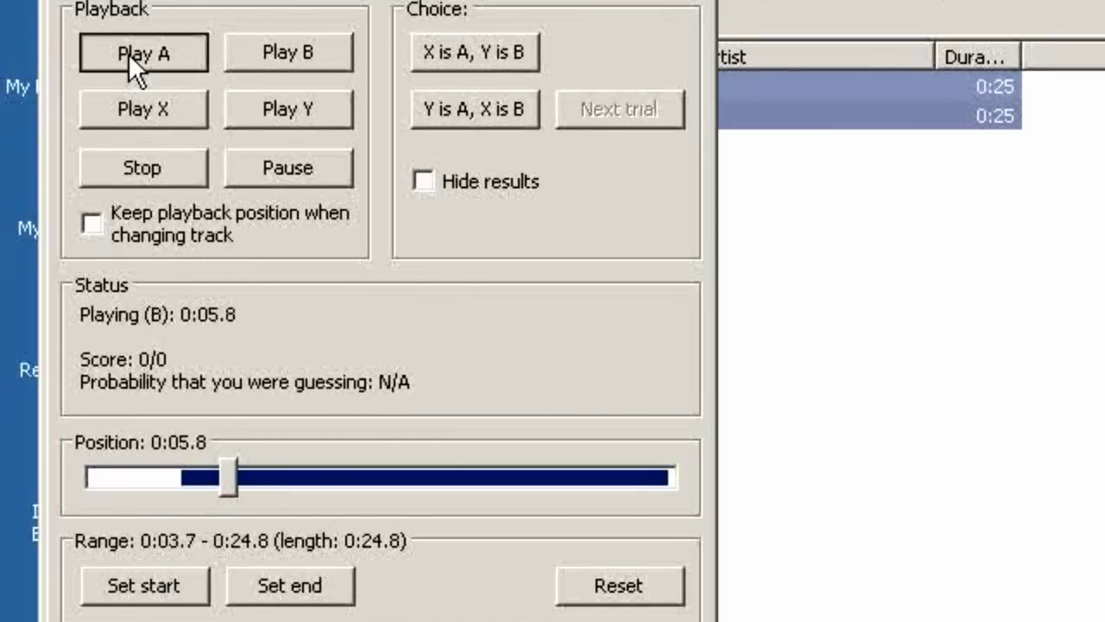
click(254, 48)
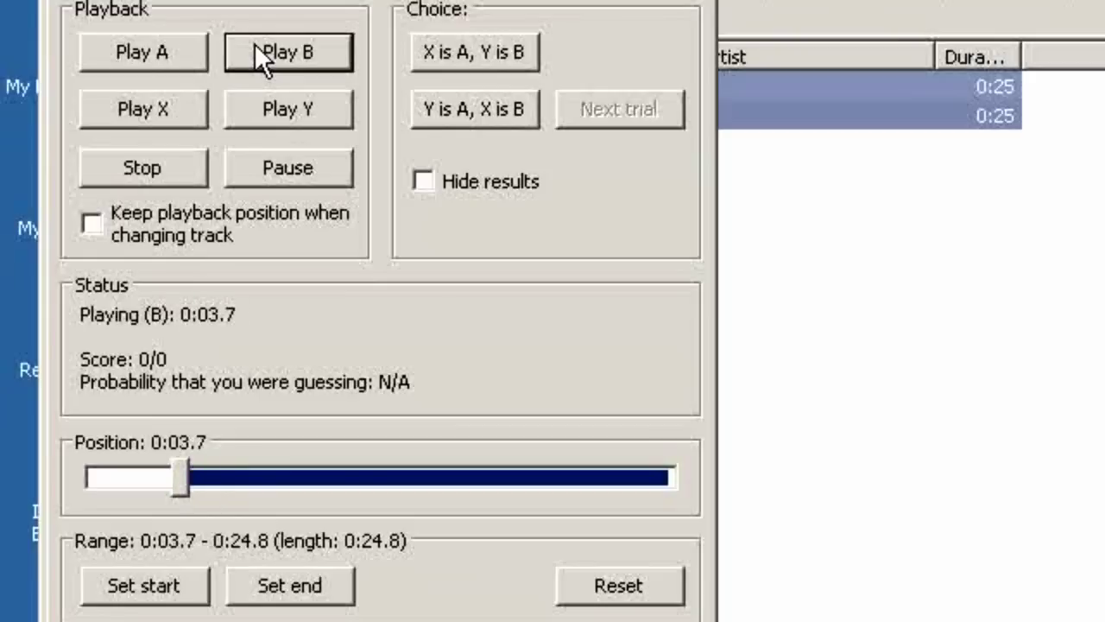
click(161, 46)
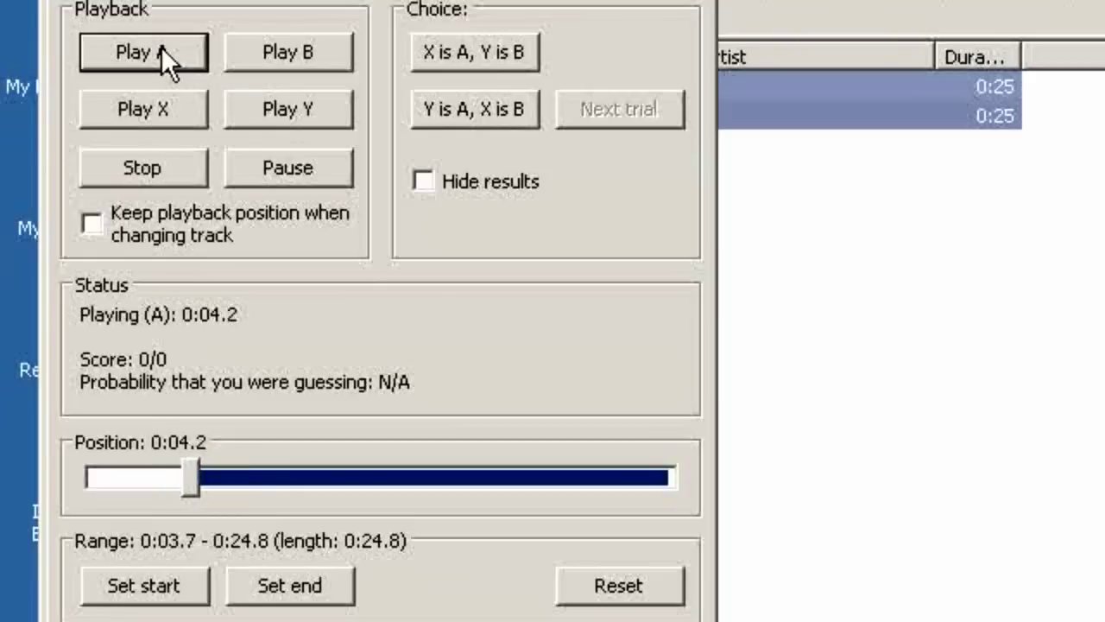
click(267, 48)
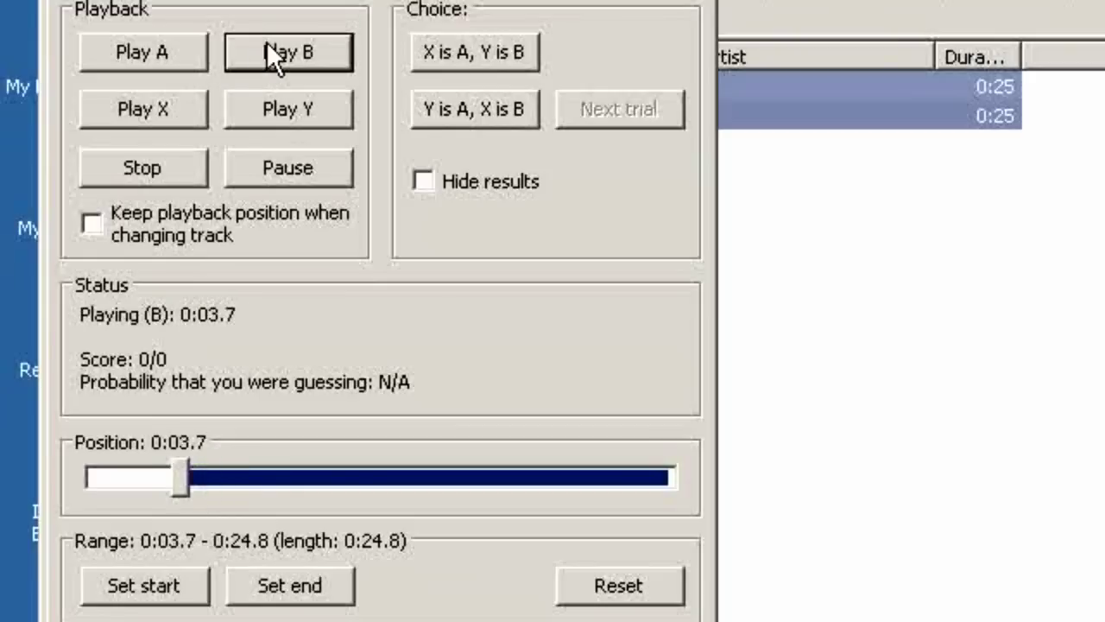
click(162, 49)
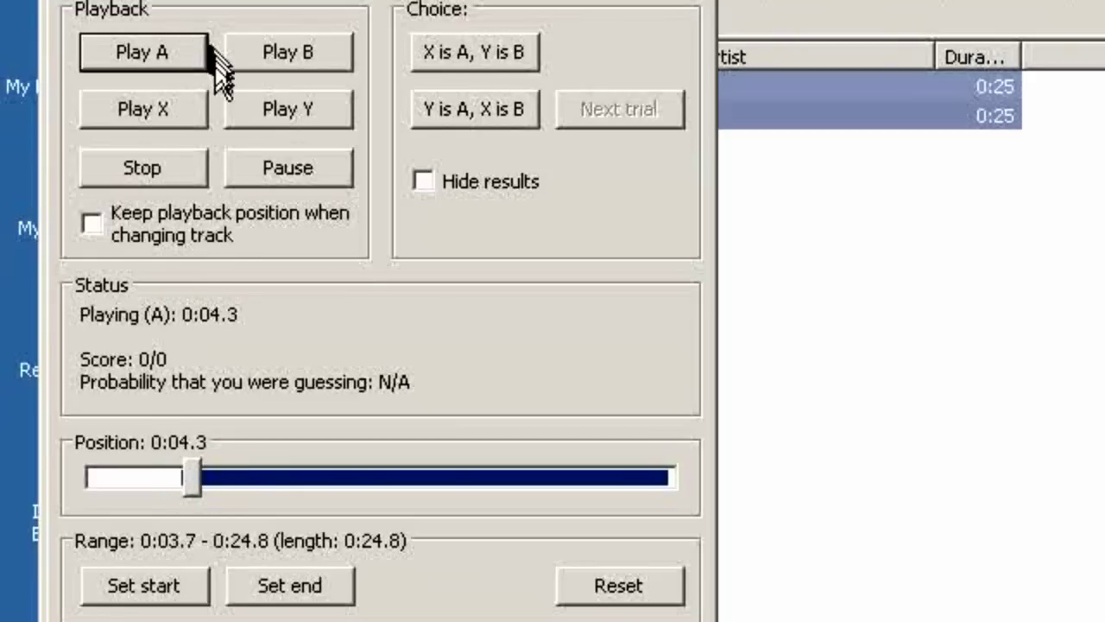
click(180, 153)
Set the end of the playback range at about 0:07.6 and play tracks A and B within that range
click(316, 584)
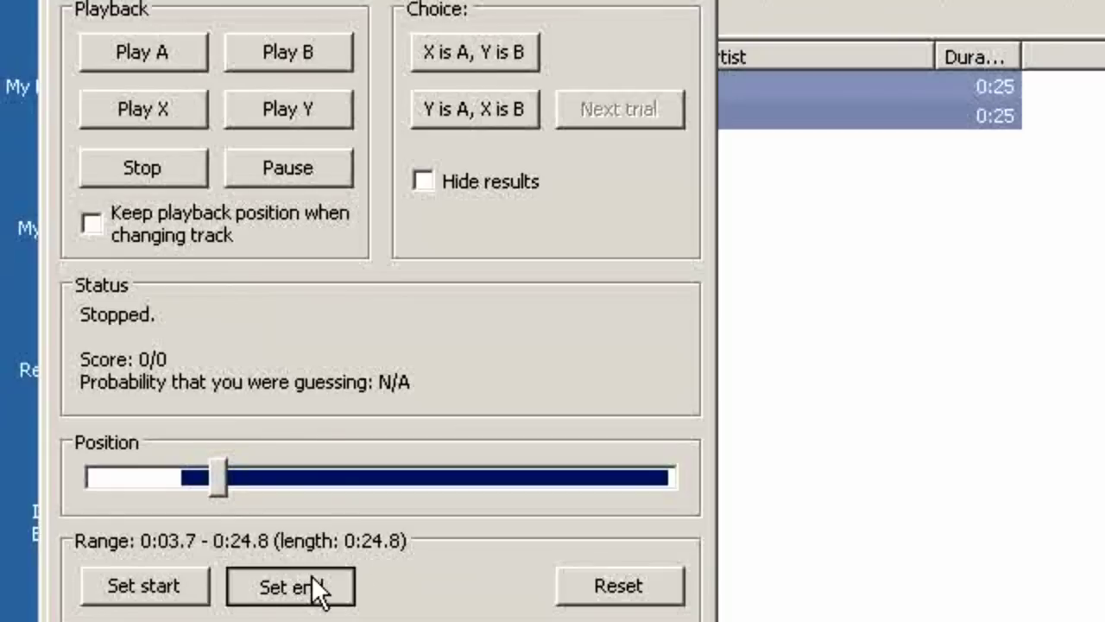
click(185, 585)
drag(221, 478, 271, 474)
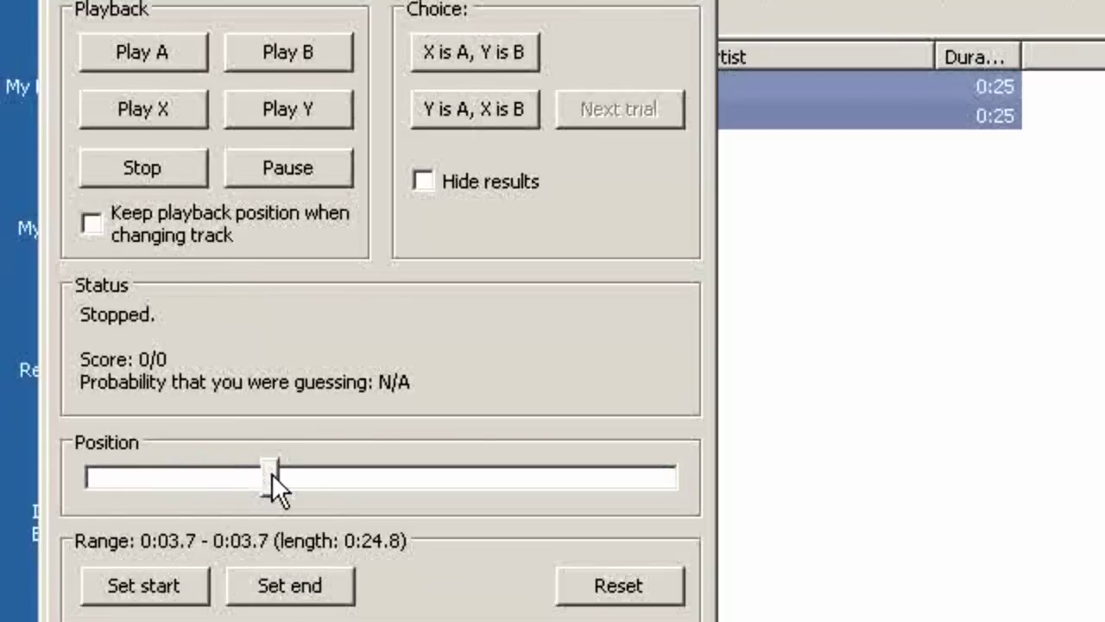
click(292, 591)
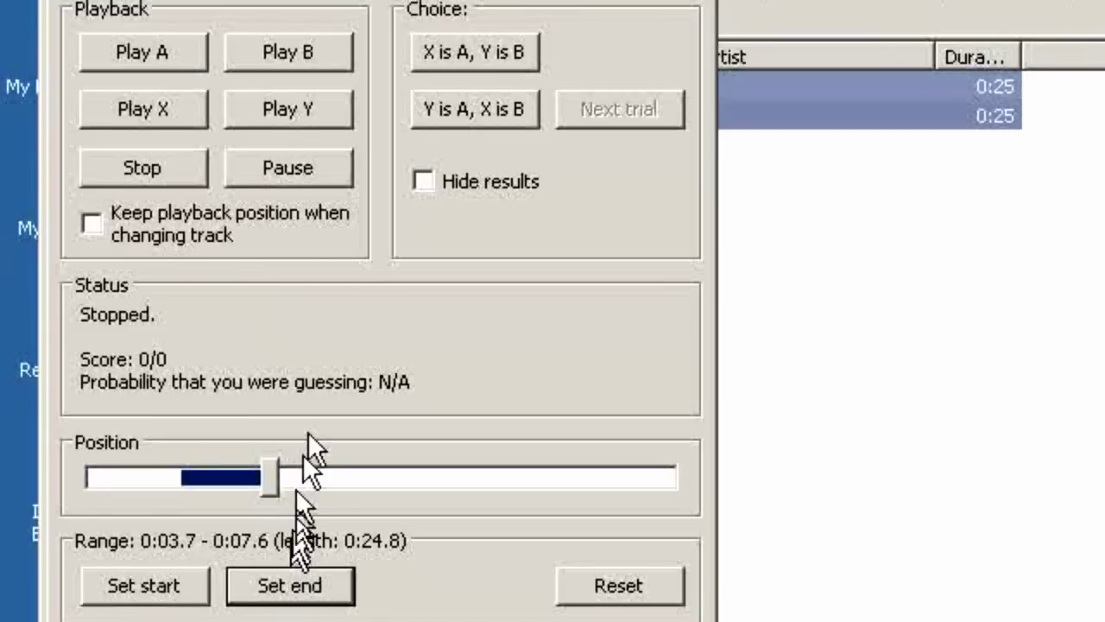
click(185, 45)
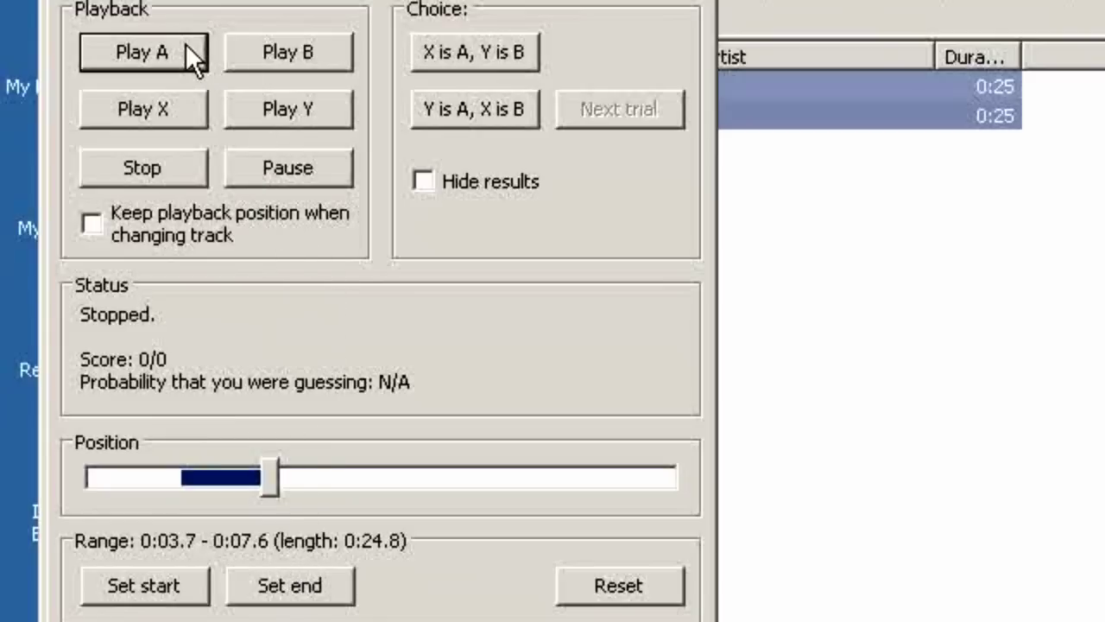
click(269, 47)
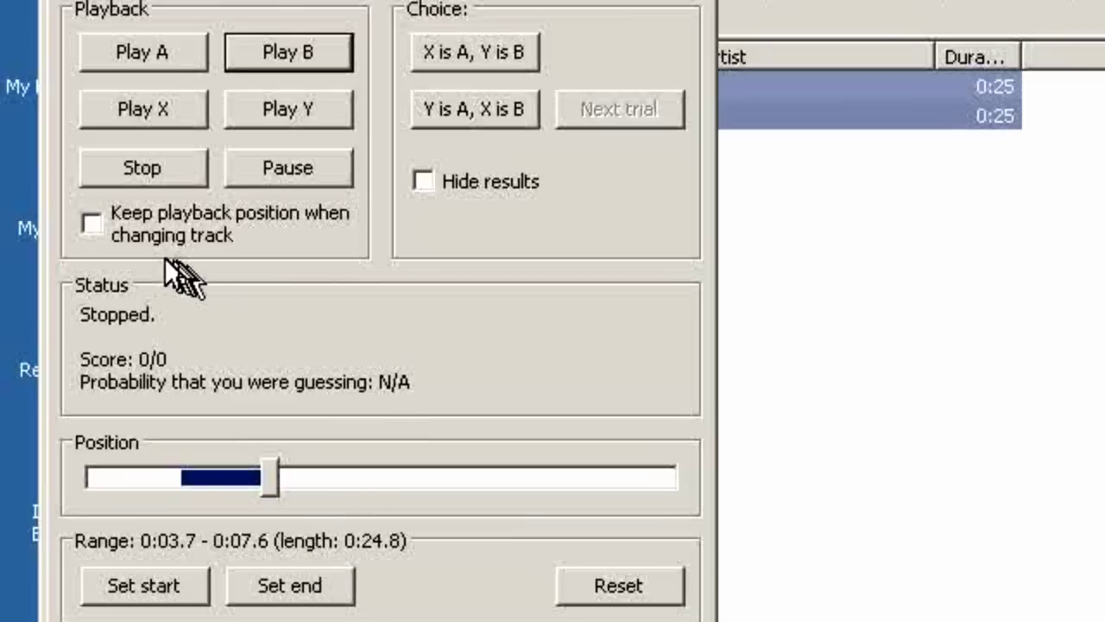
Enable keeping the playback position when changing track, and reset the playback range to the full track
click(91, 224)
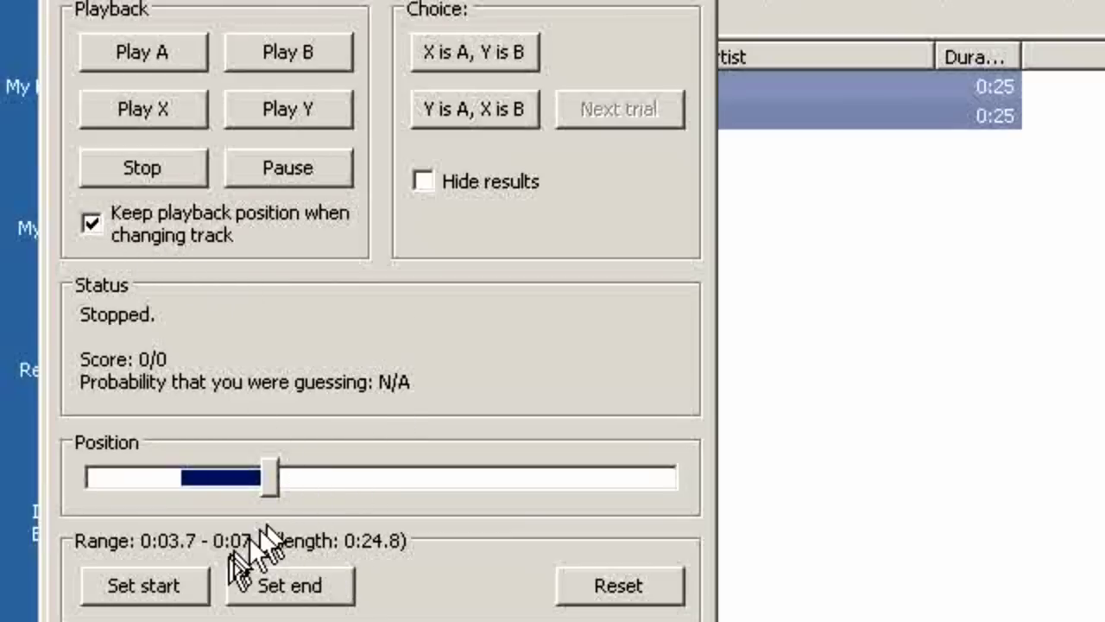
click(616, 583)
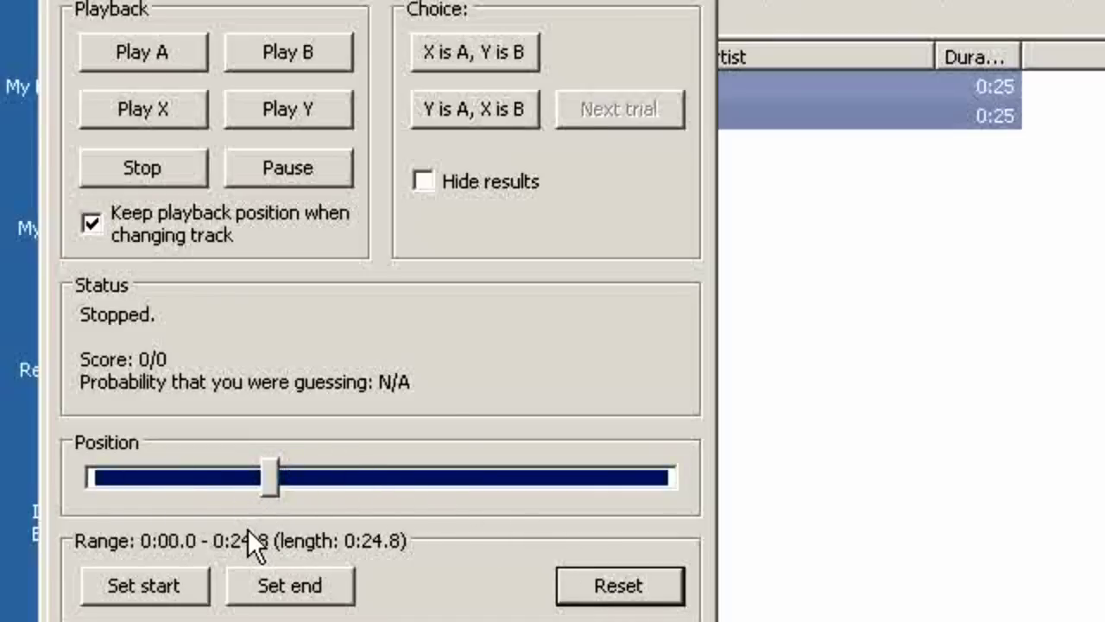
Rewind to the beginning and alternate playback between tracks A and B to compare them at a continuous position
drag(269, 473, 47, 484)
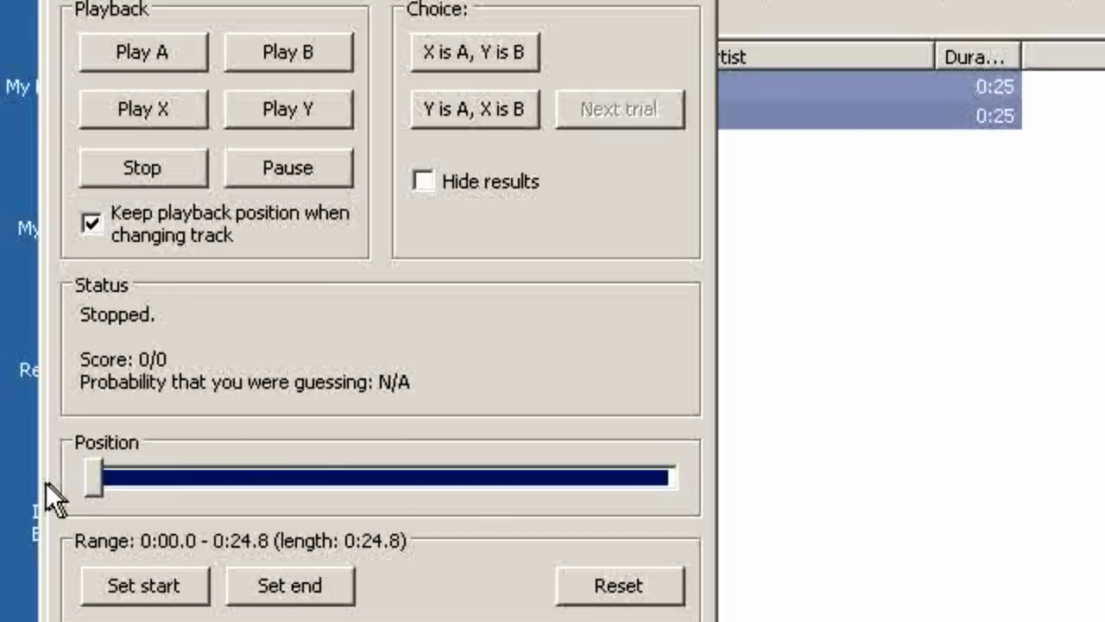
click(121, 59)
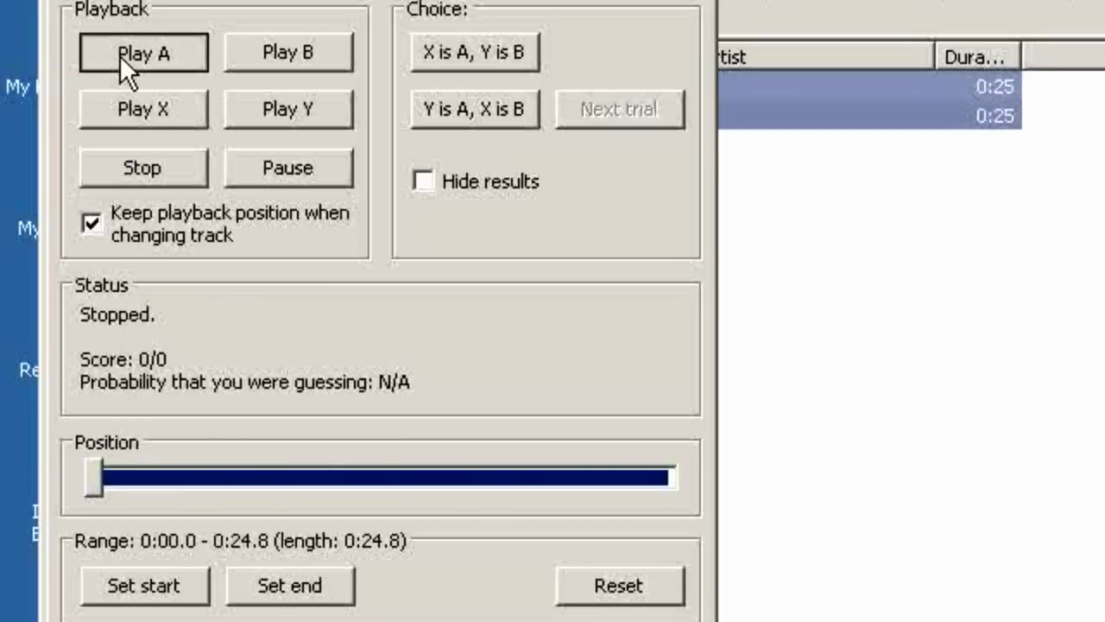
click(306, 53)
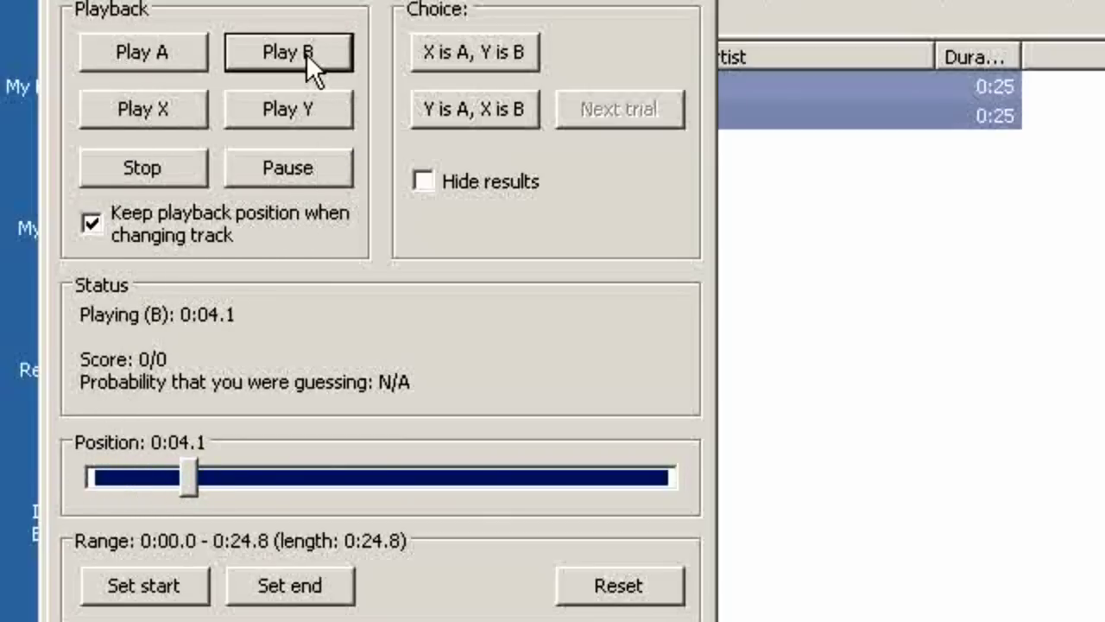
click(193, 53)
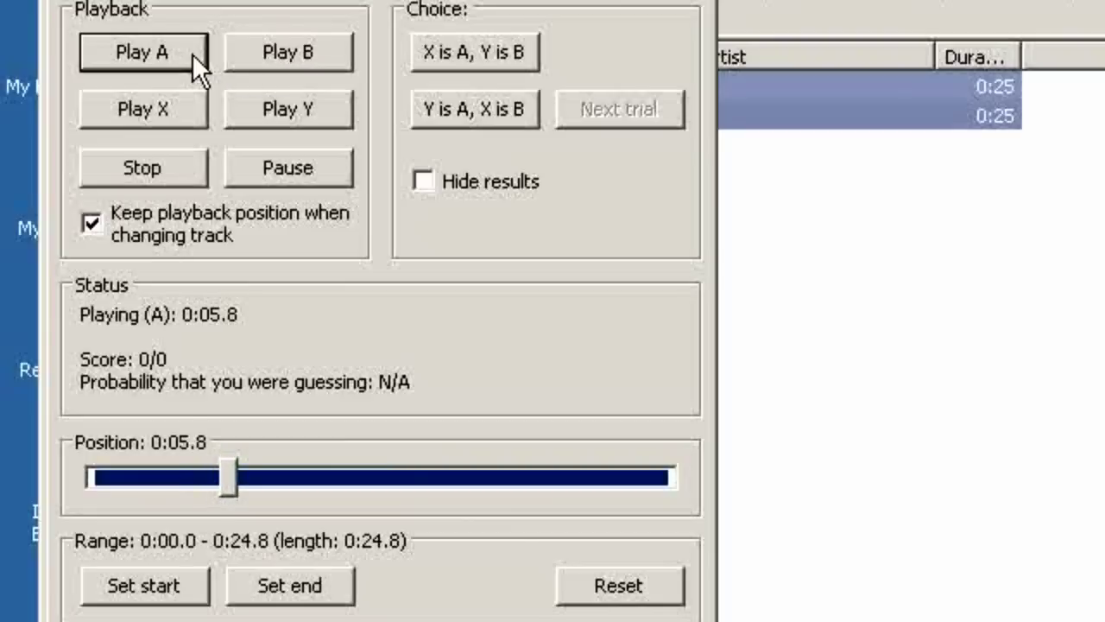
click(287, 50)
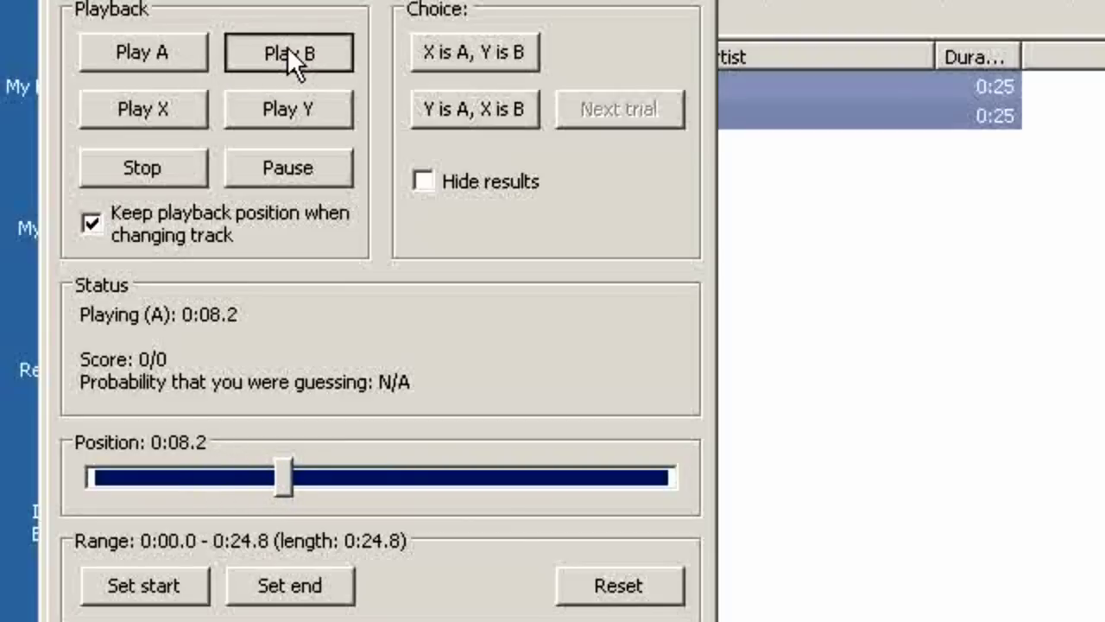
Continue switching playback between tracks A and B at the kept position, and stop playback
click(187, 52)
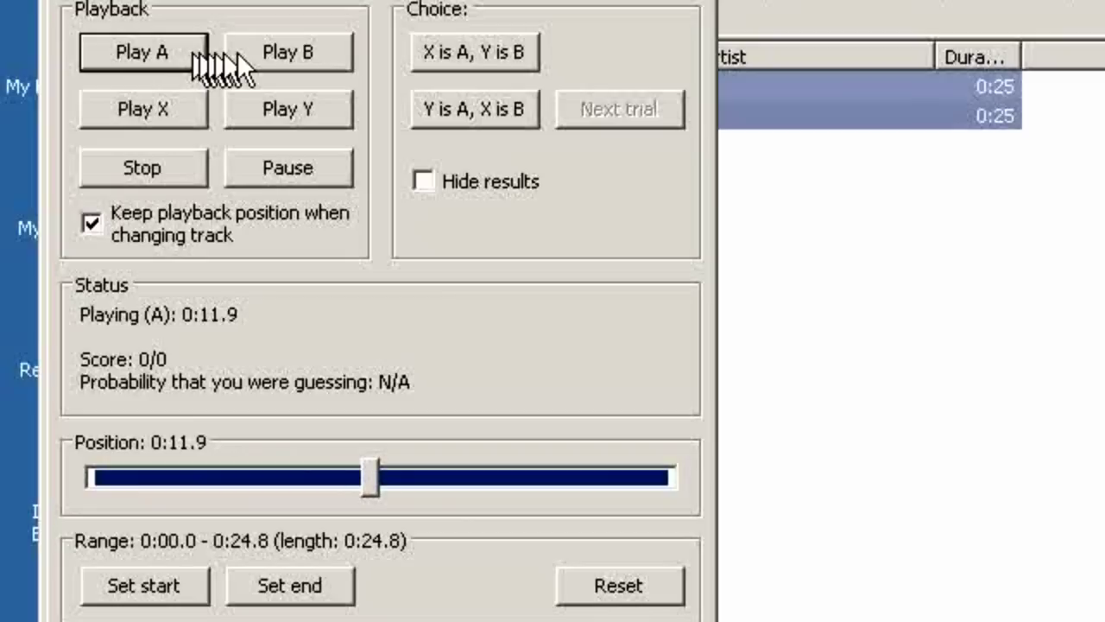
click(267, 54)
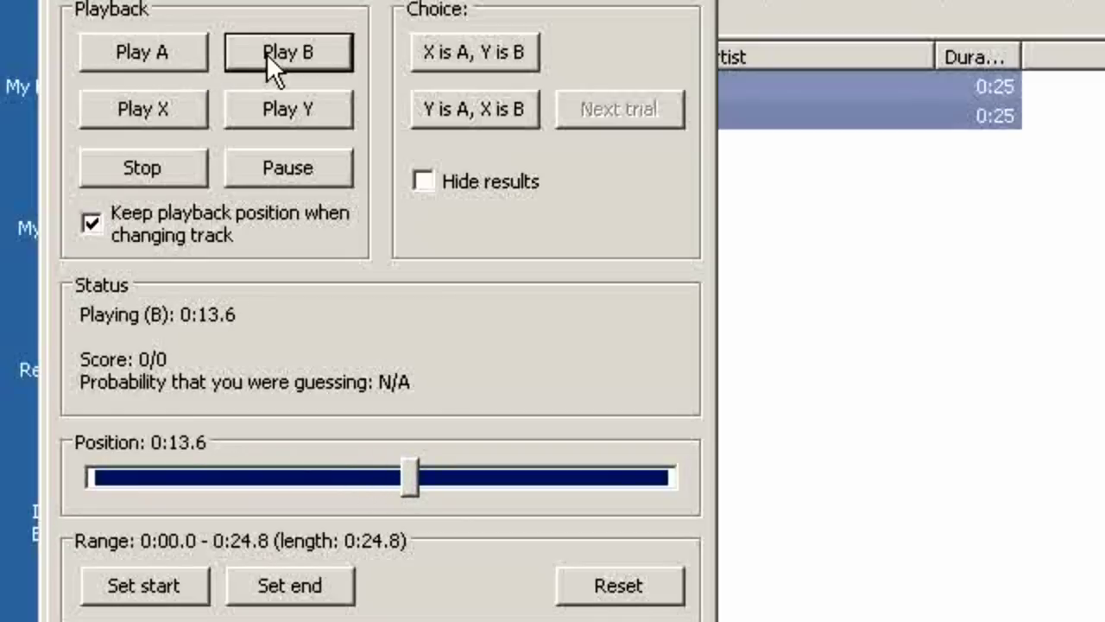
click(168, 57)
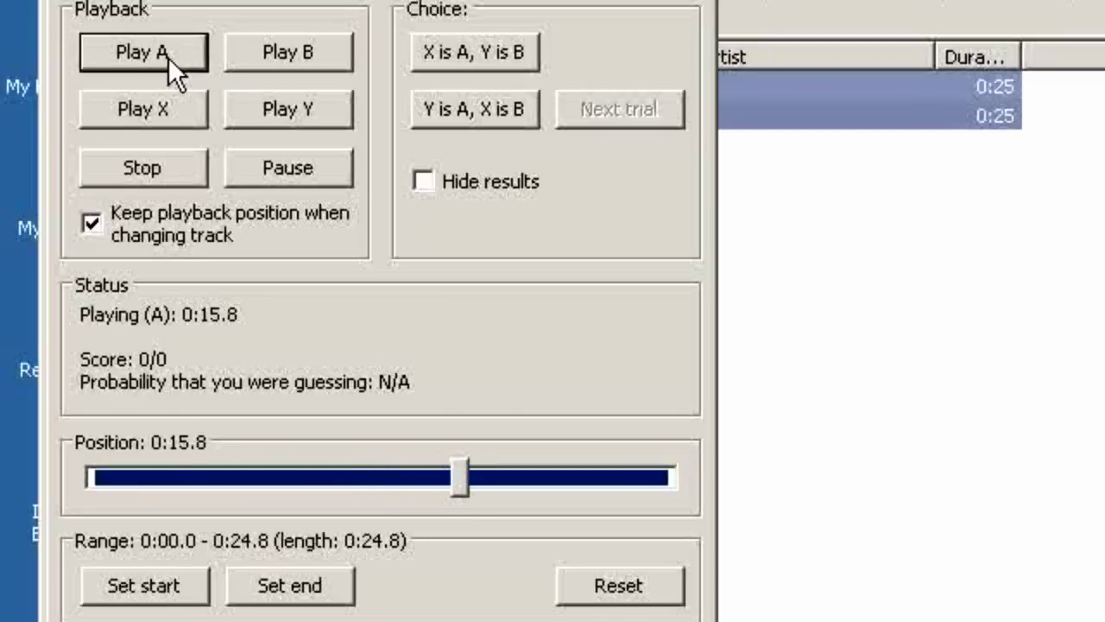
click(146, 176)
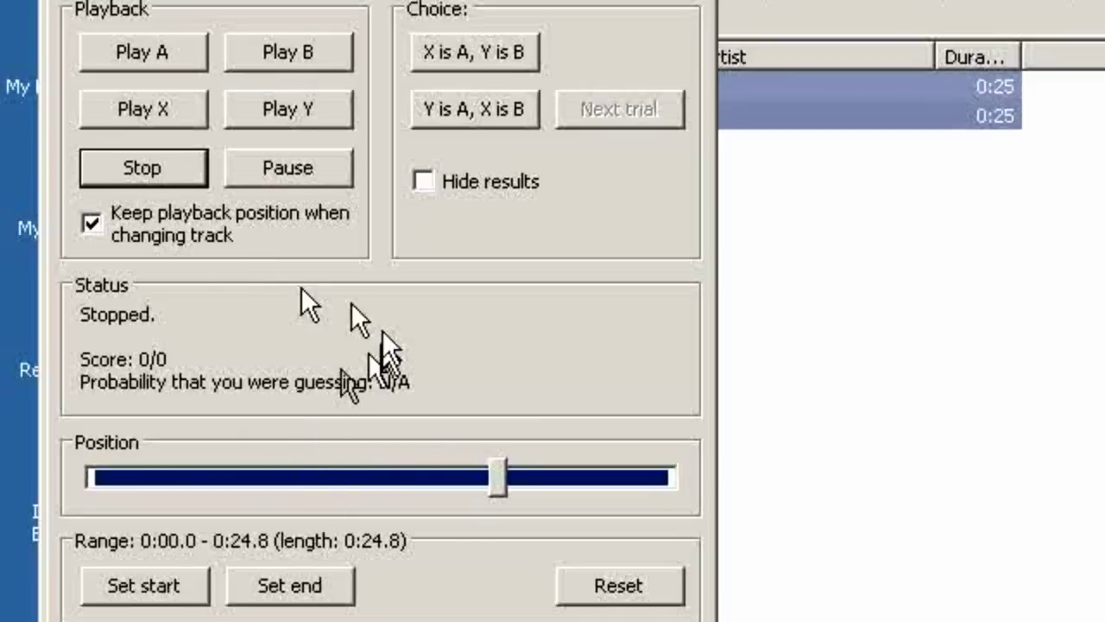
Disable keeping the playback position when changing track, and set the playback range start at about 0:08.4
click(104, 221)
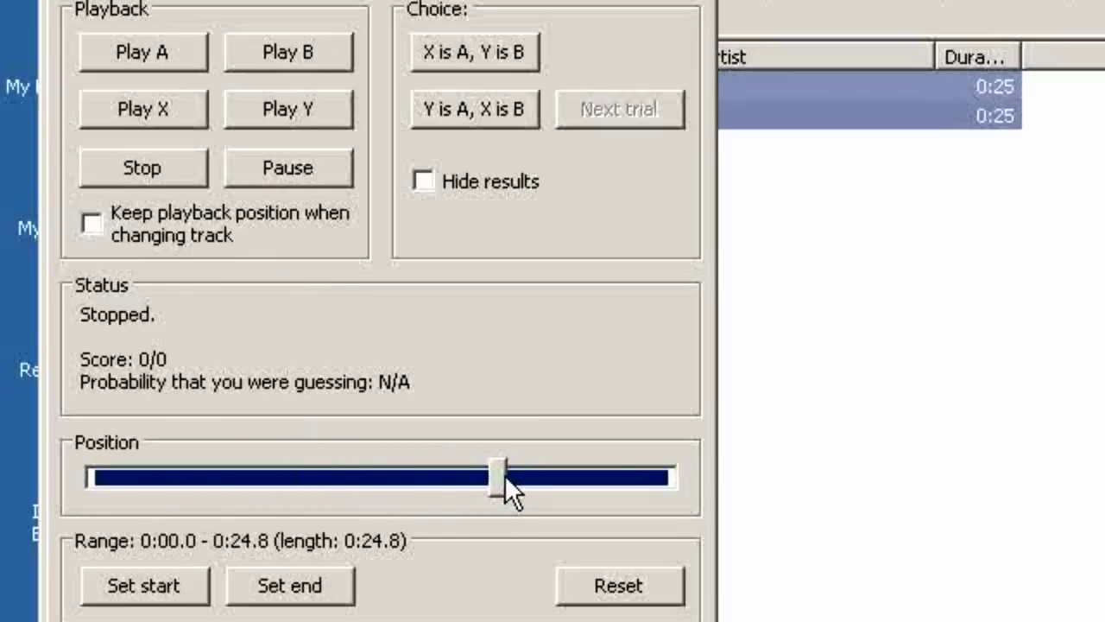
drag(504, 474, 293, 475)
click(194, 585)
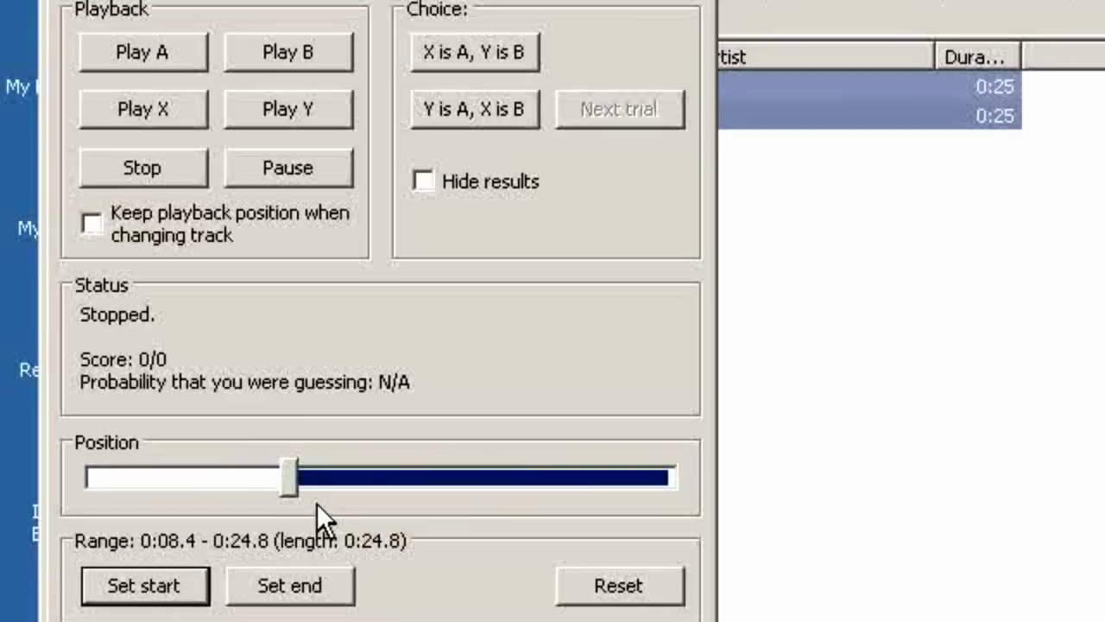
Alternate playback between tracks A and B from the new range start, and stop playback
click(147, 49)
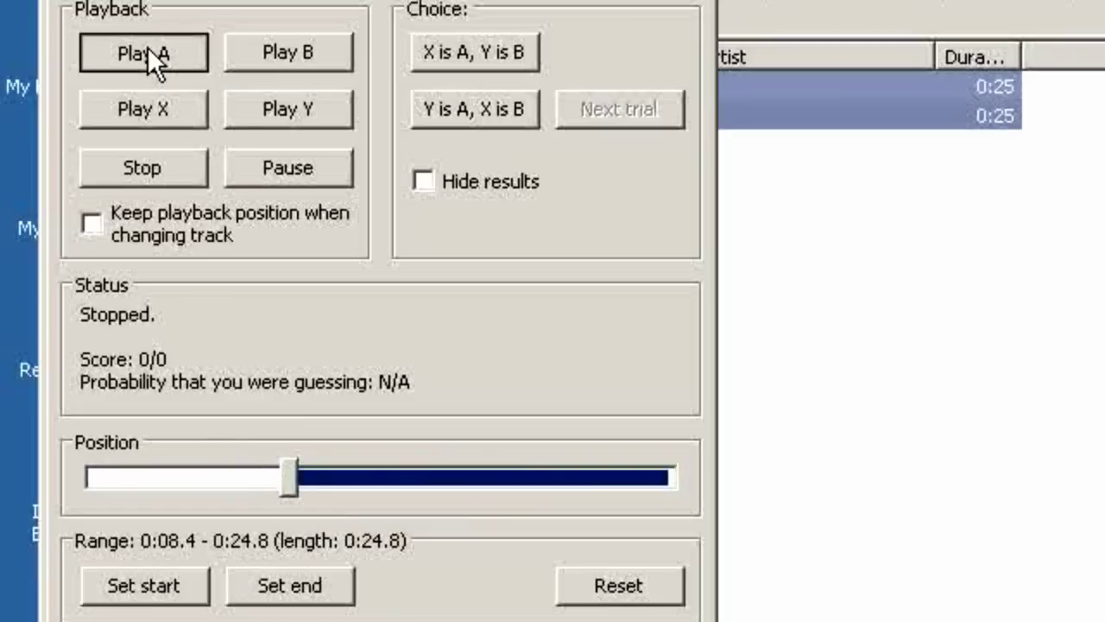
click(253, 57)
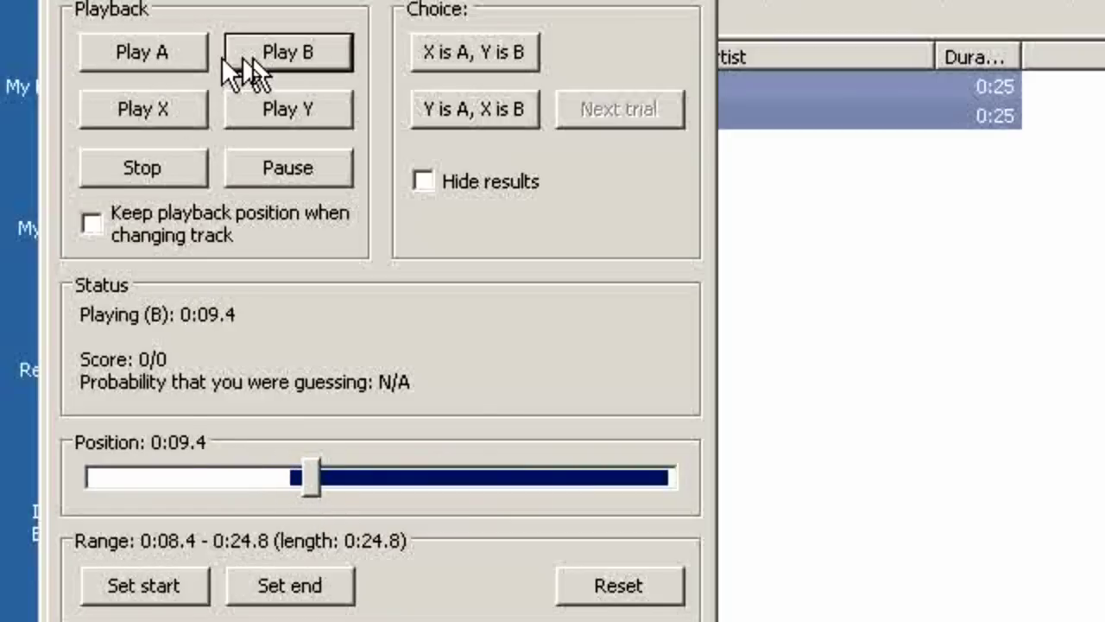
click(177, 57)
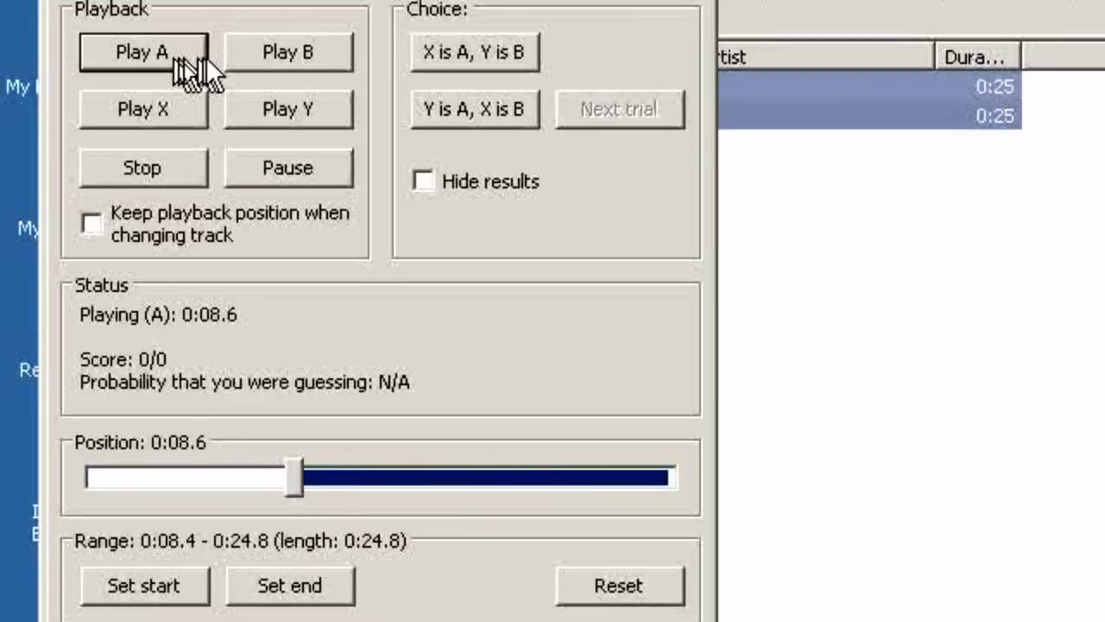
click(261, 57)
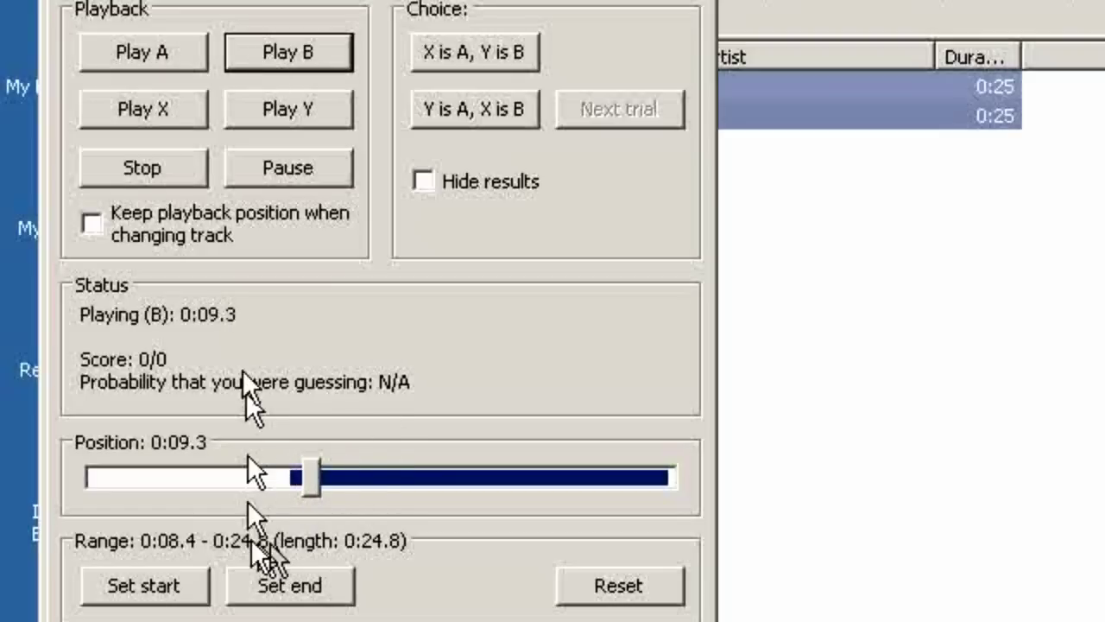
click(151, 166)
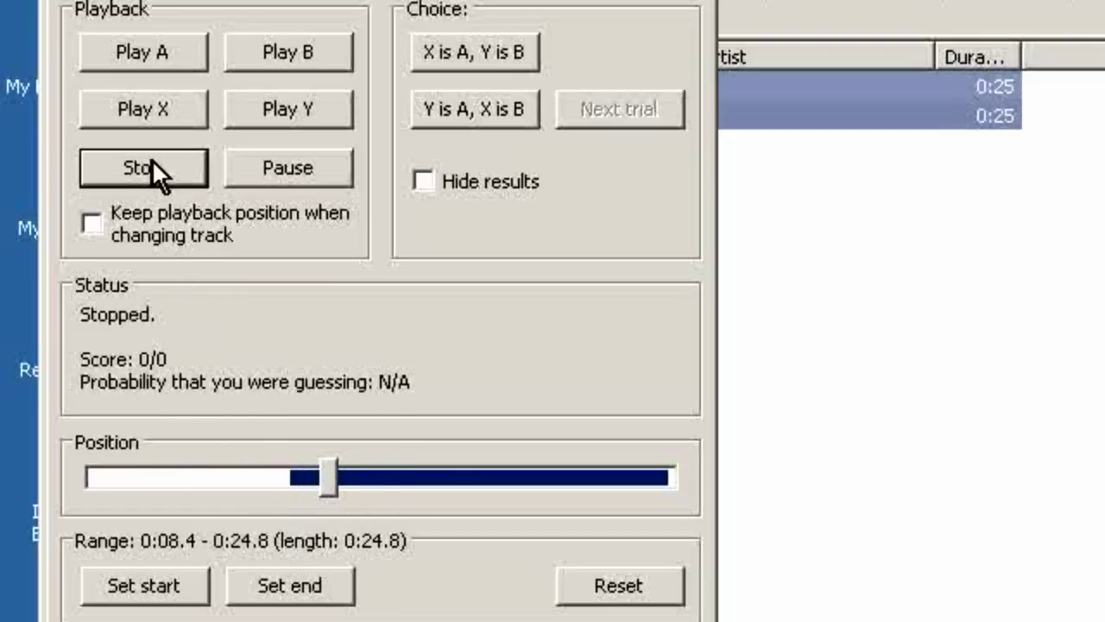
Try the Hide results option by switching it on and off twice
click(425, 181)
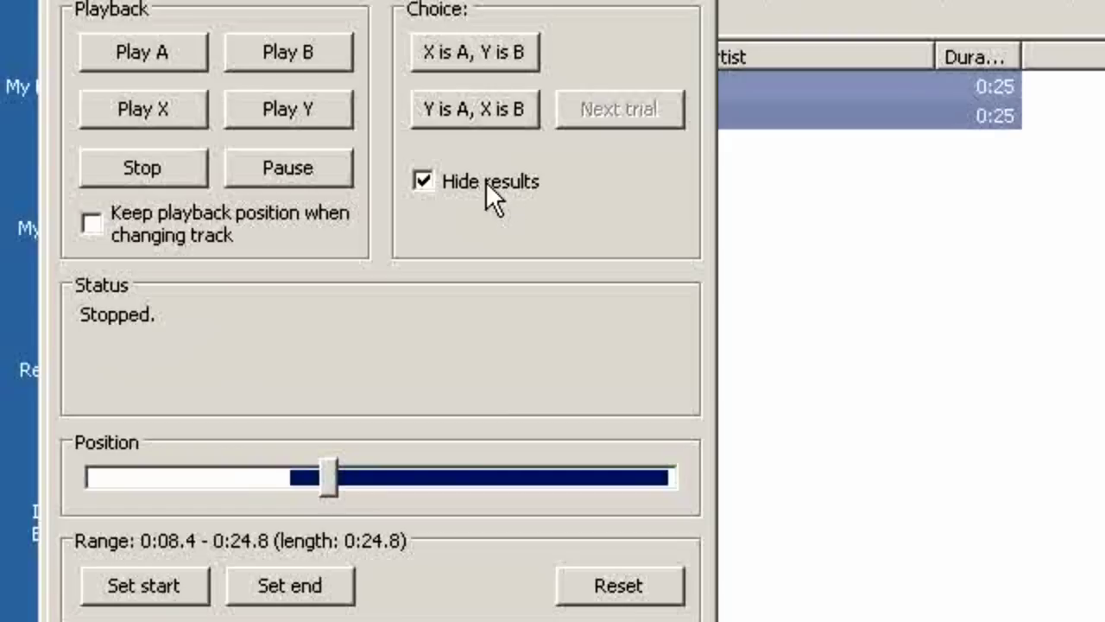
click(423, 182)
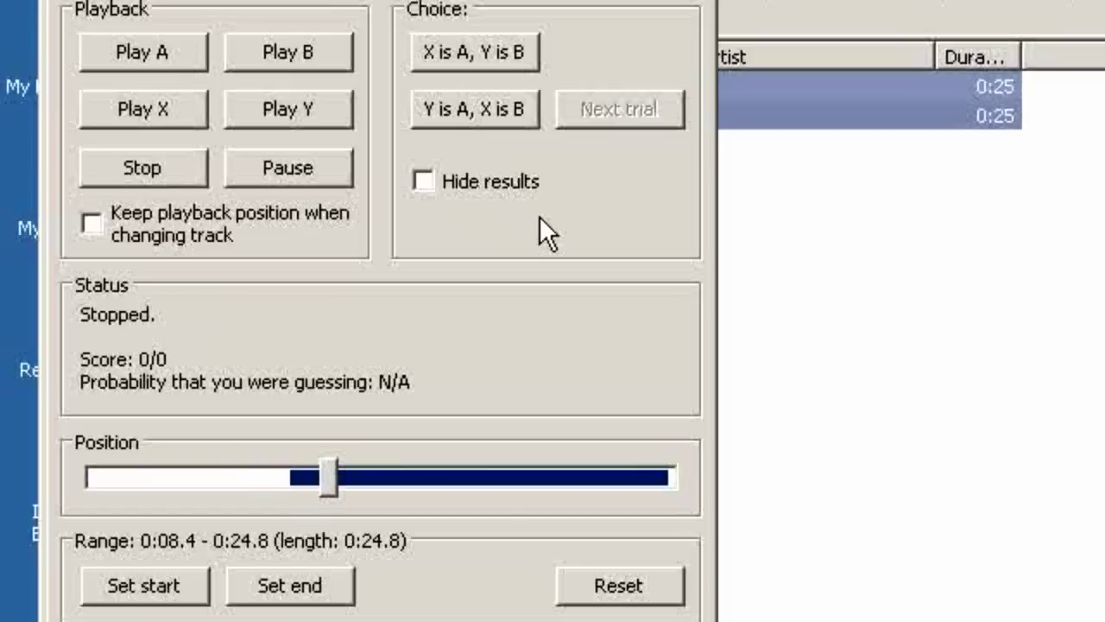
click(423, 181)
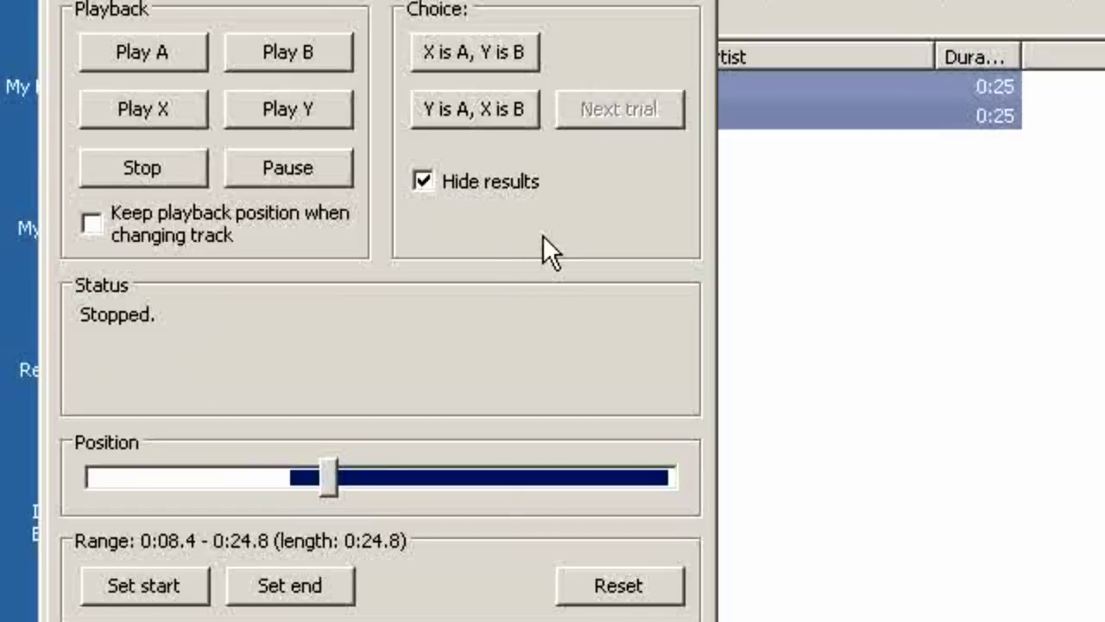
click(423, 183)
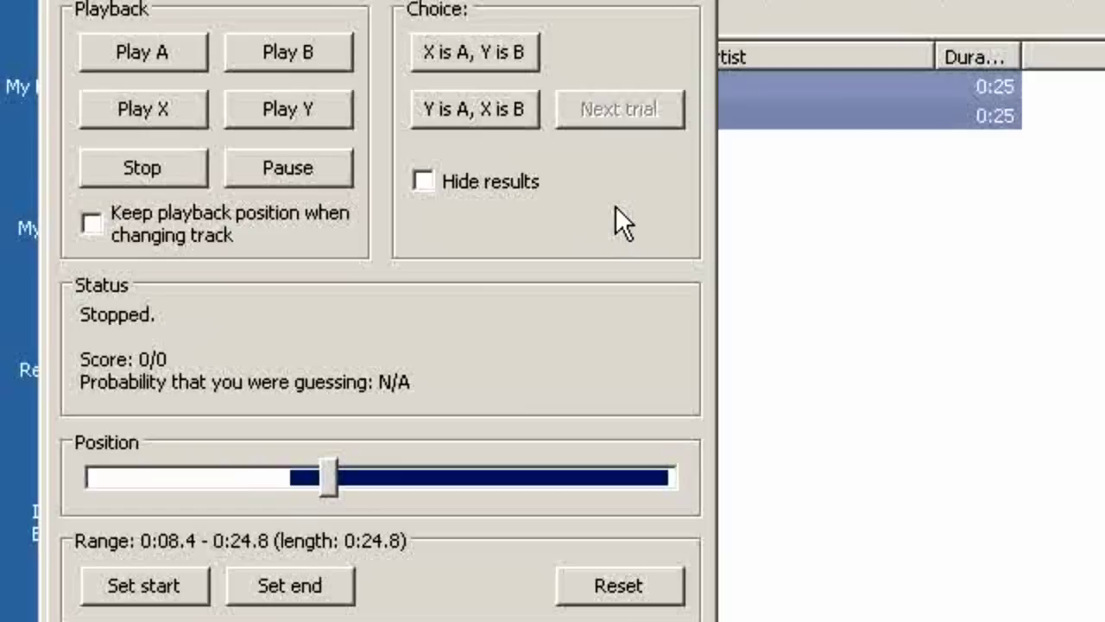
Play tracks A and B alternately from the range start, and play the unknown track X
click(148, 45)
click(263, 50)
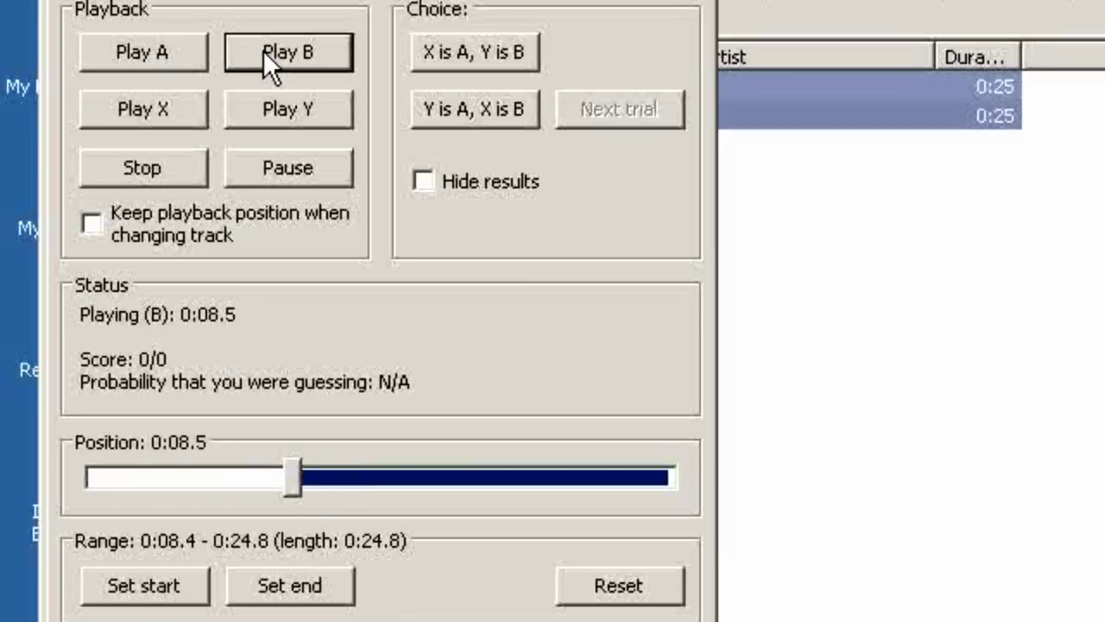
click(177, 52)
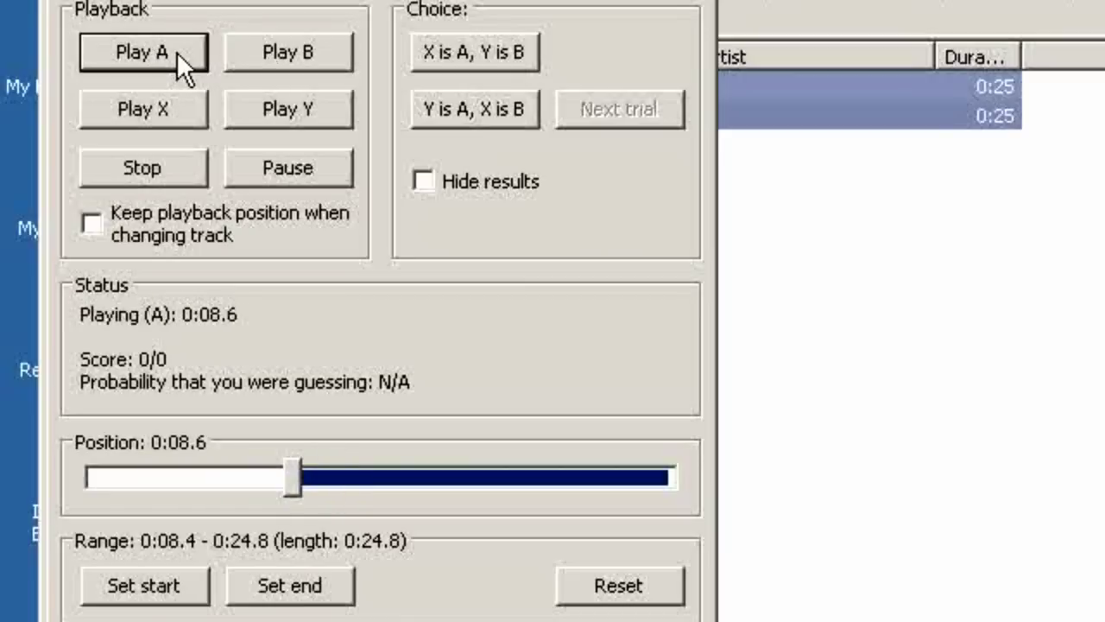
click(252, 52)
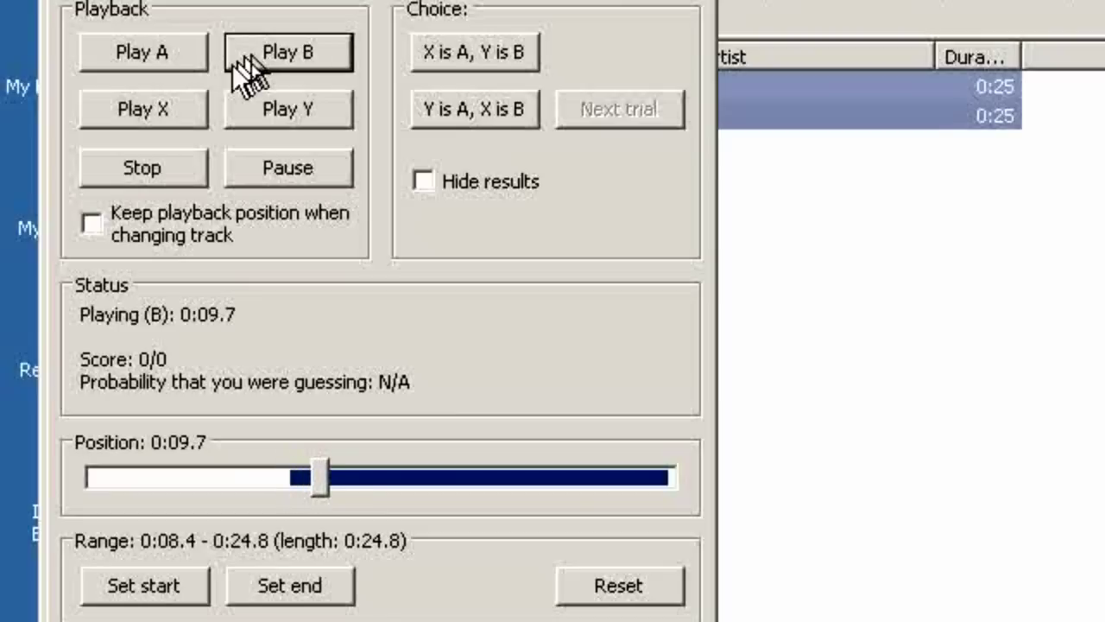
click(157, 107)
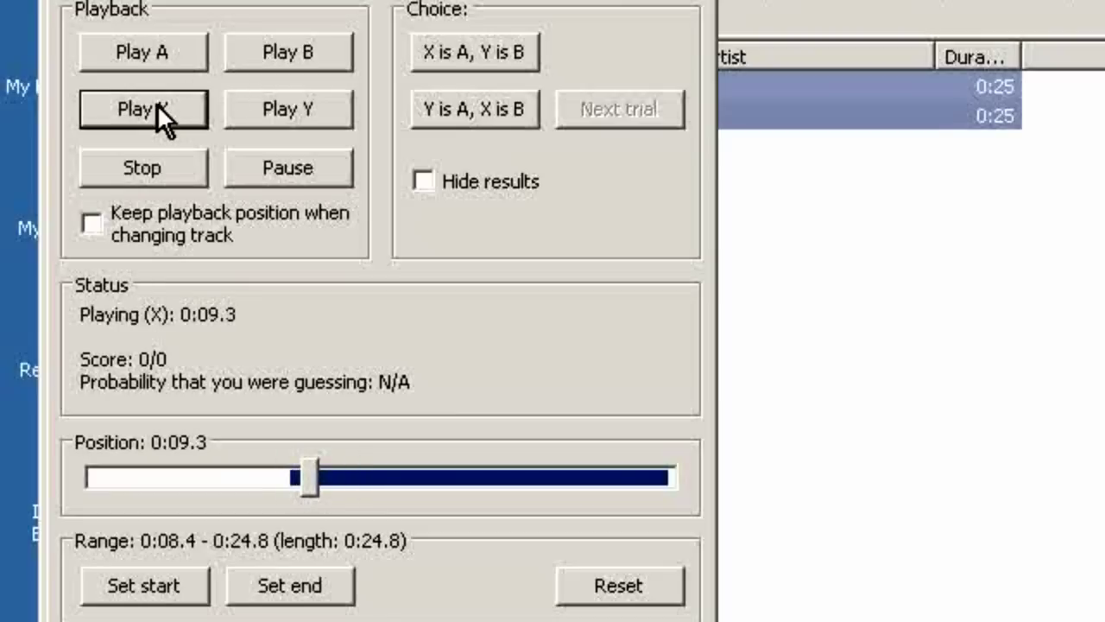
click(158, 105)
Replay tracks A and B repeatedly from the range start to listen for differences between them
click(157, 45)
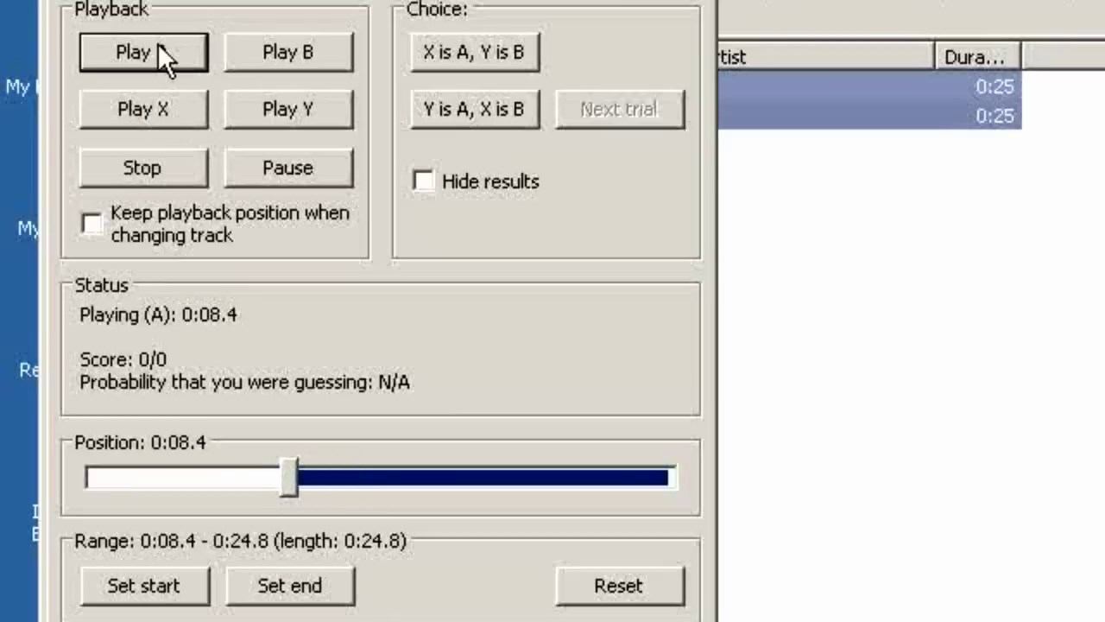
click(257, 45)
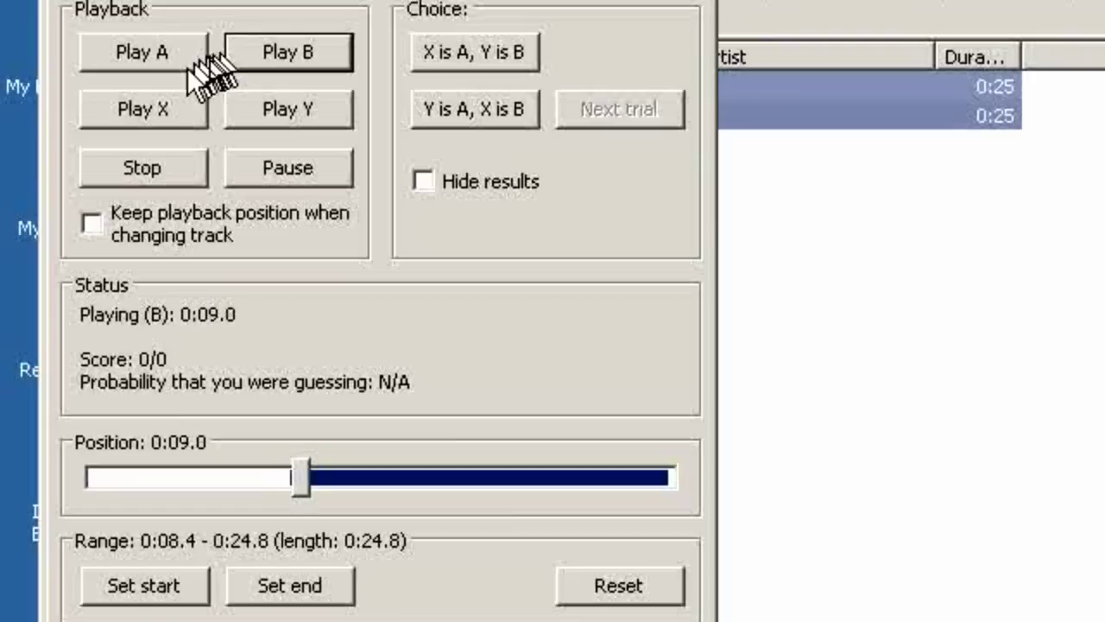
click(153, 69)
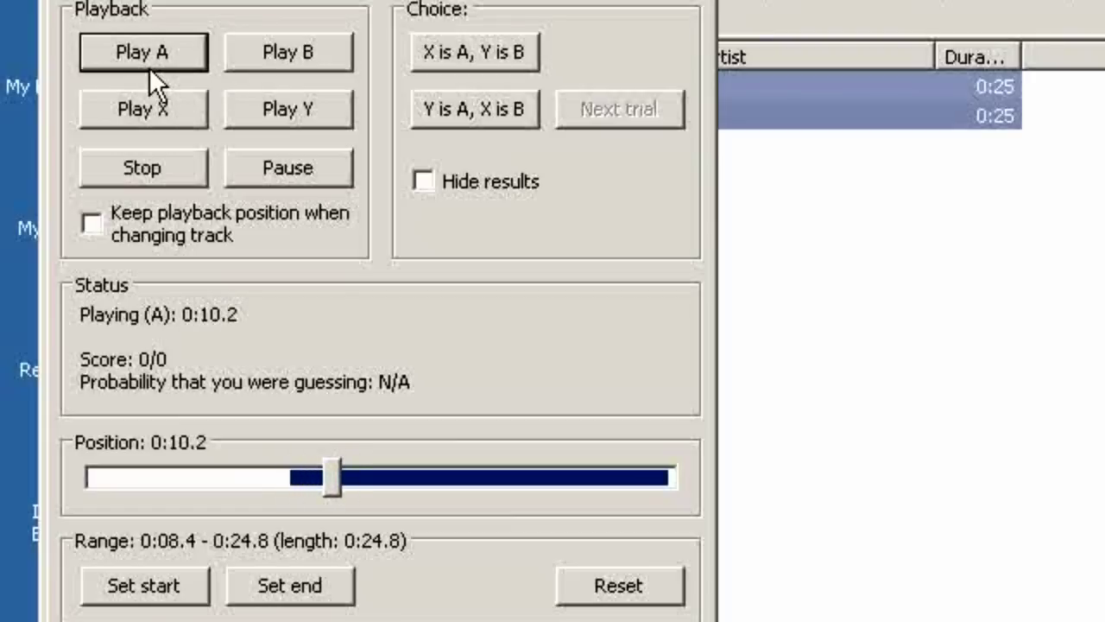
click(150, 69)
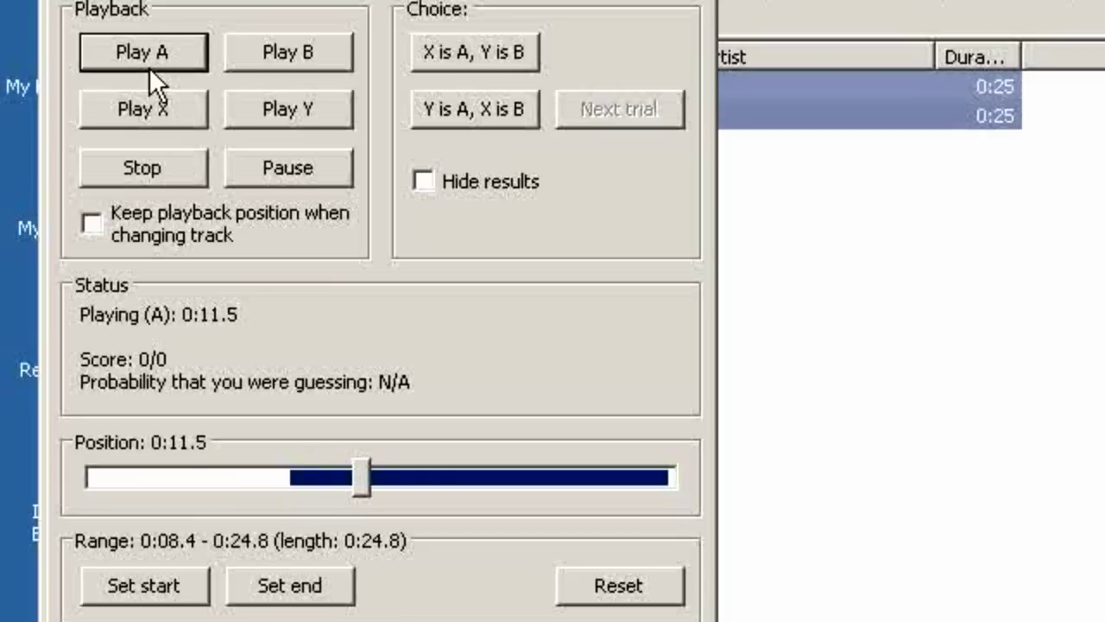
click(150, 67)
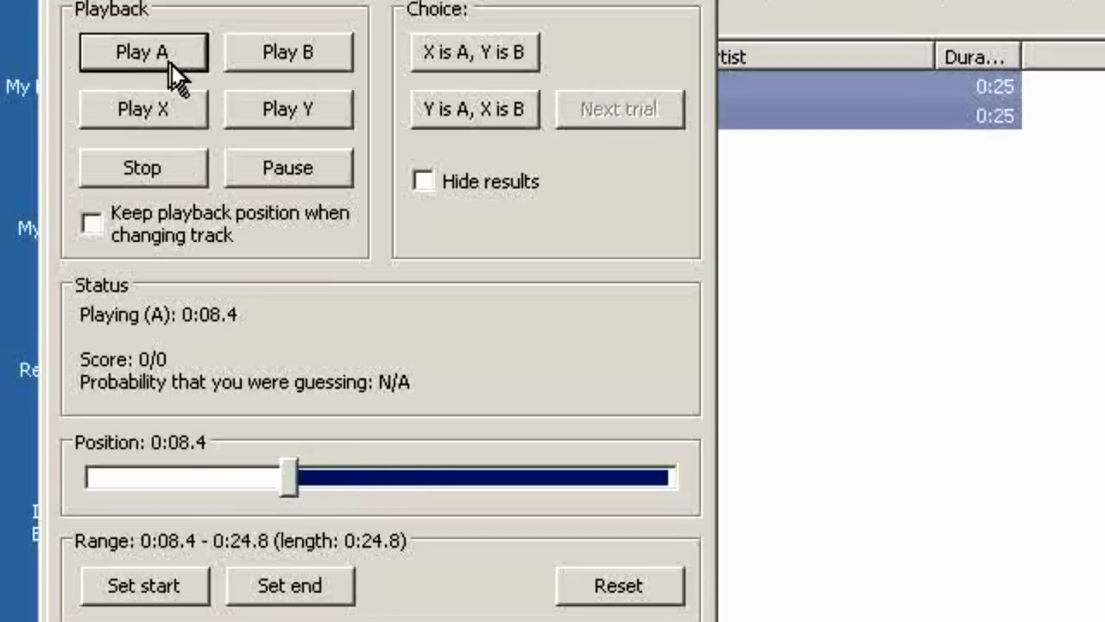
click(257, 52)
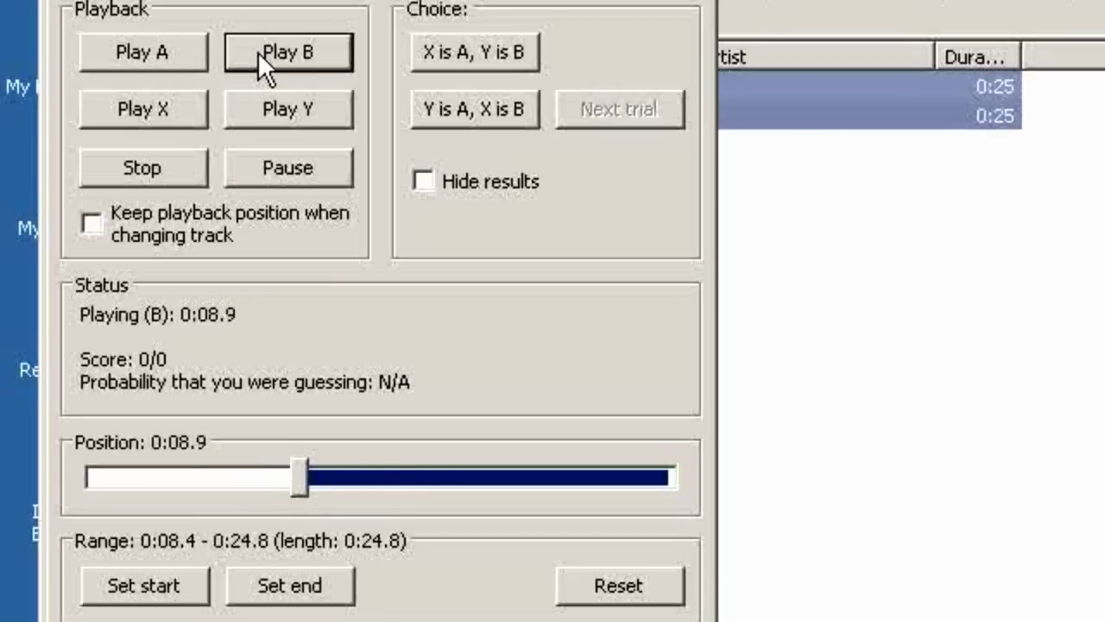
click(197, 56)
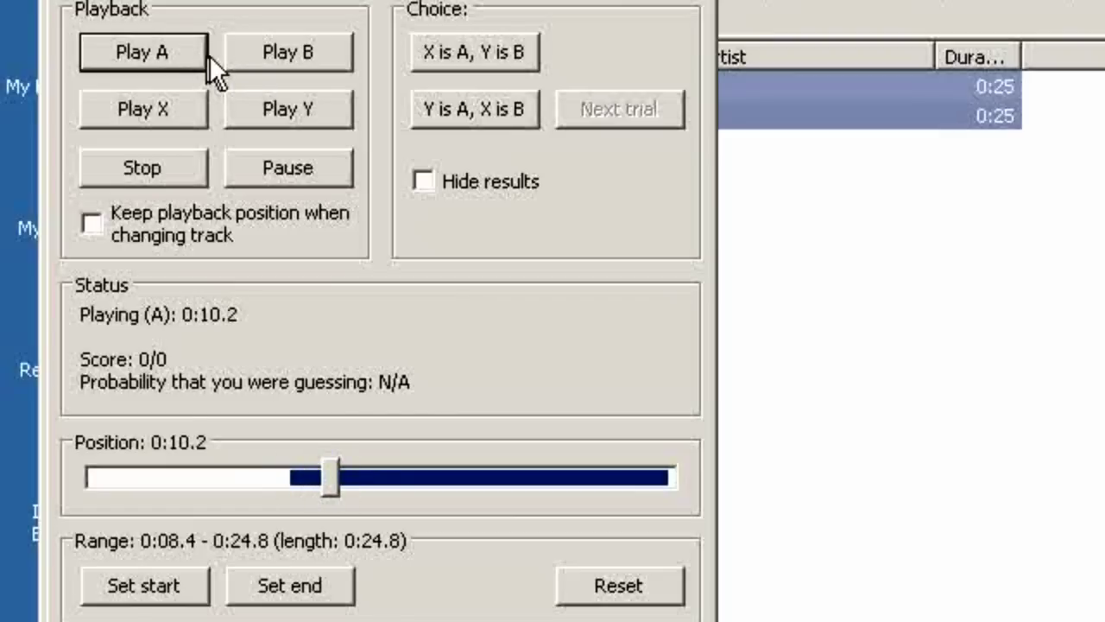
click(235, 55)
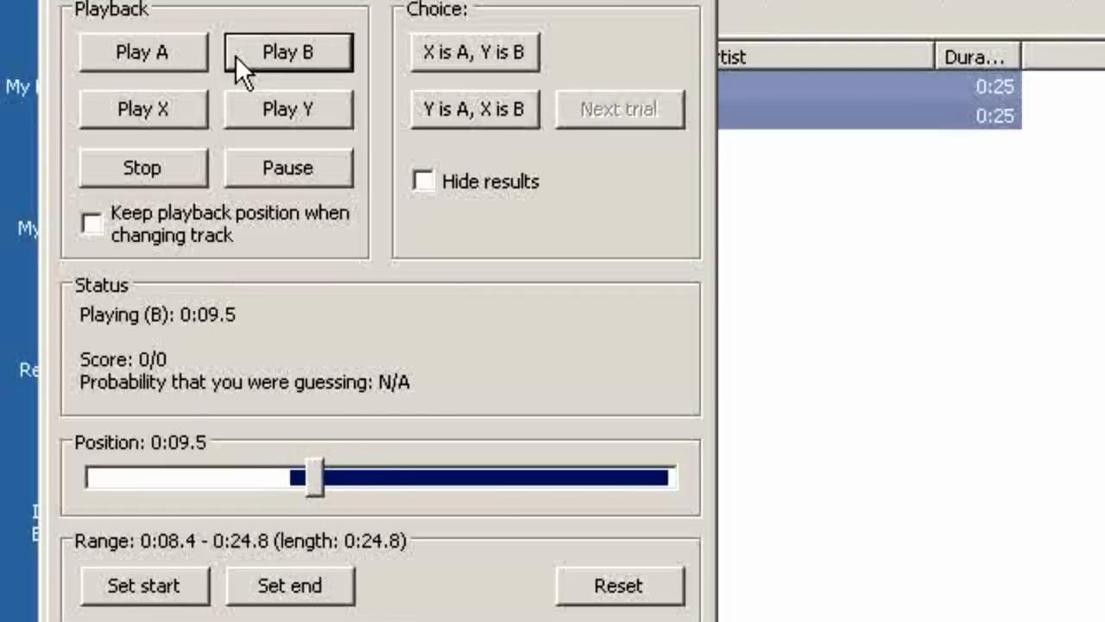
click(174, 56)
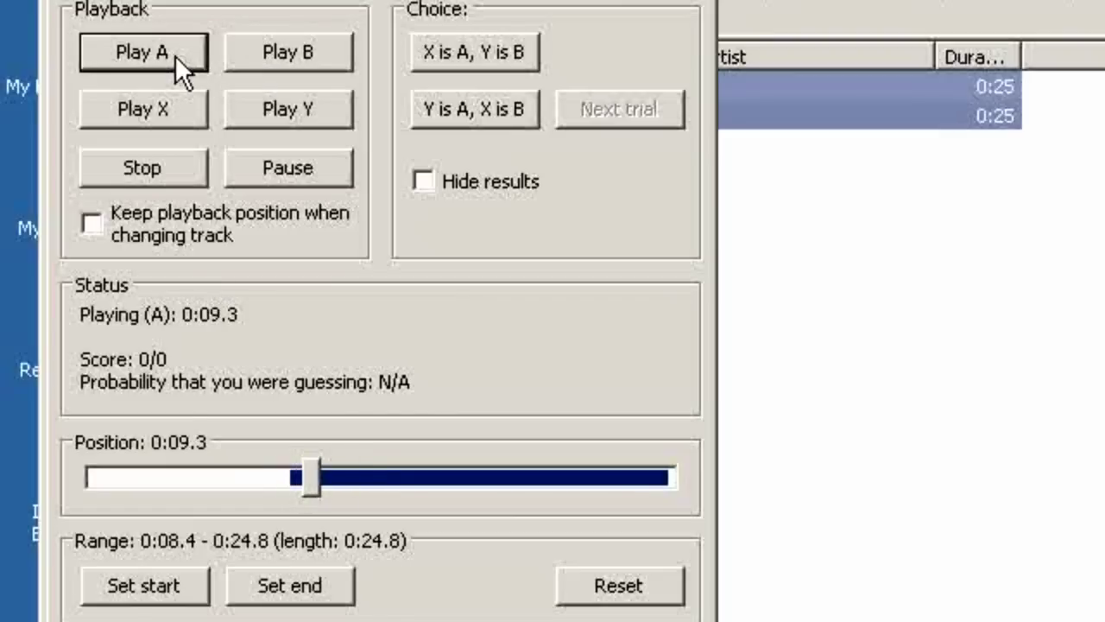
click(259, 52)
click(161, 53)
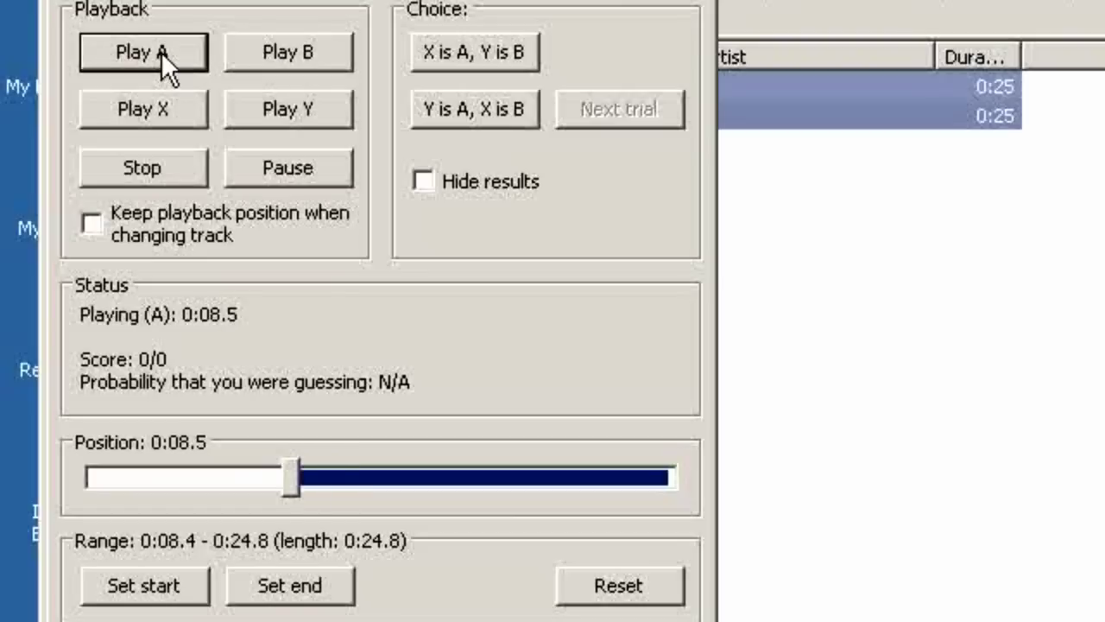
click(250, 51)
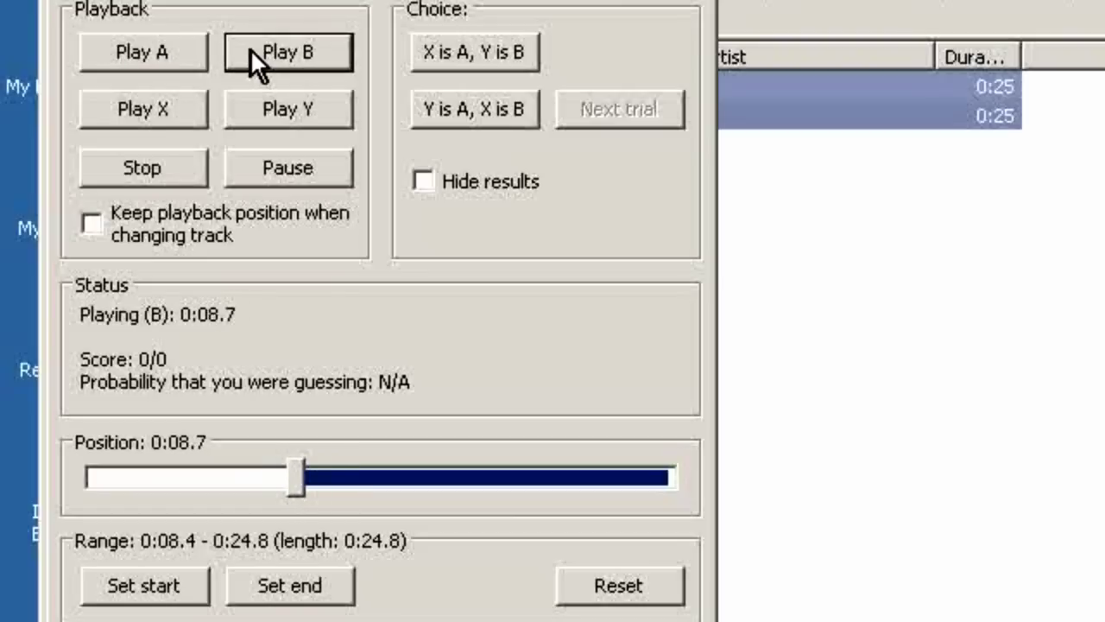
click(177, 55)
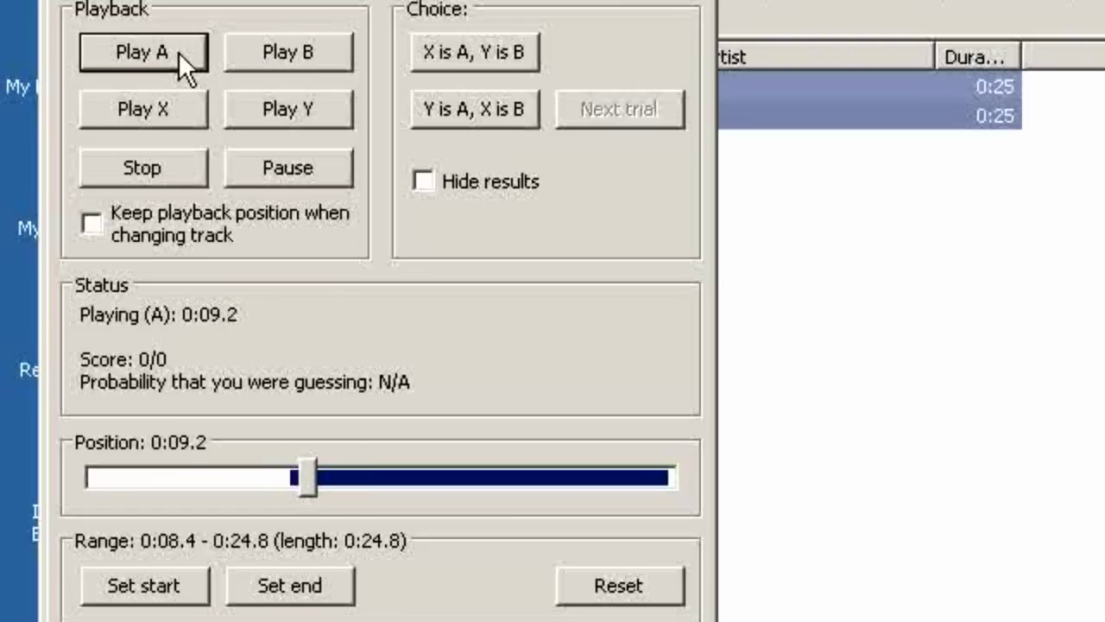
Play the unknown track X alternately with tracks A and B from the range start to compare them
click(171, 107)
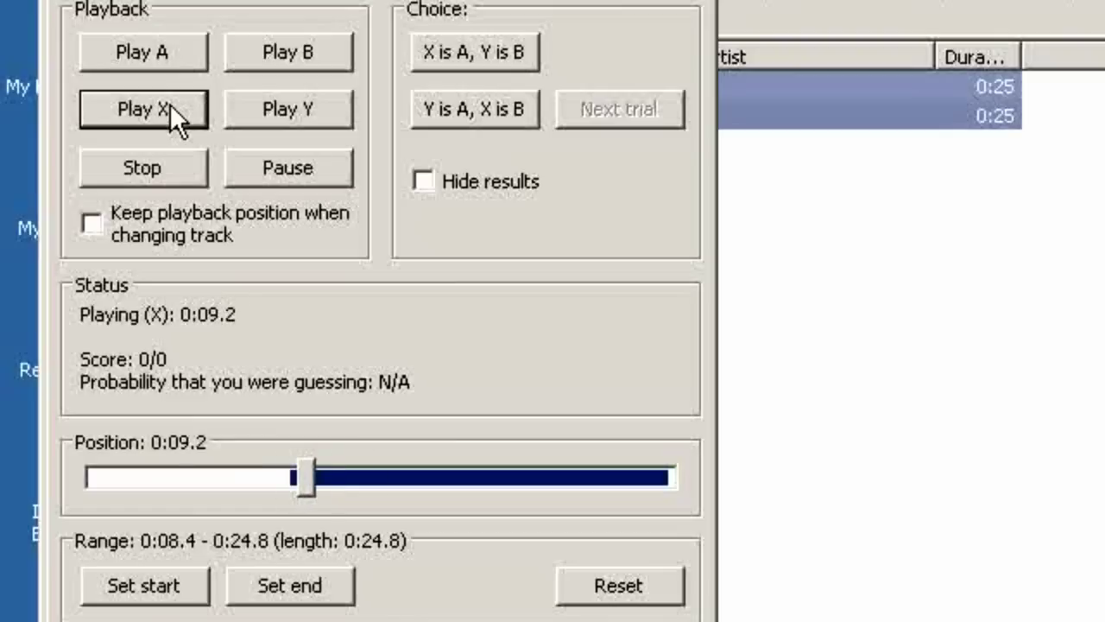
click(175, 58)
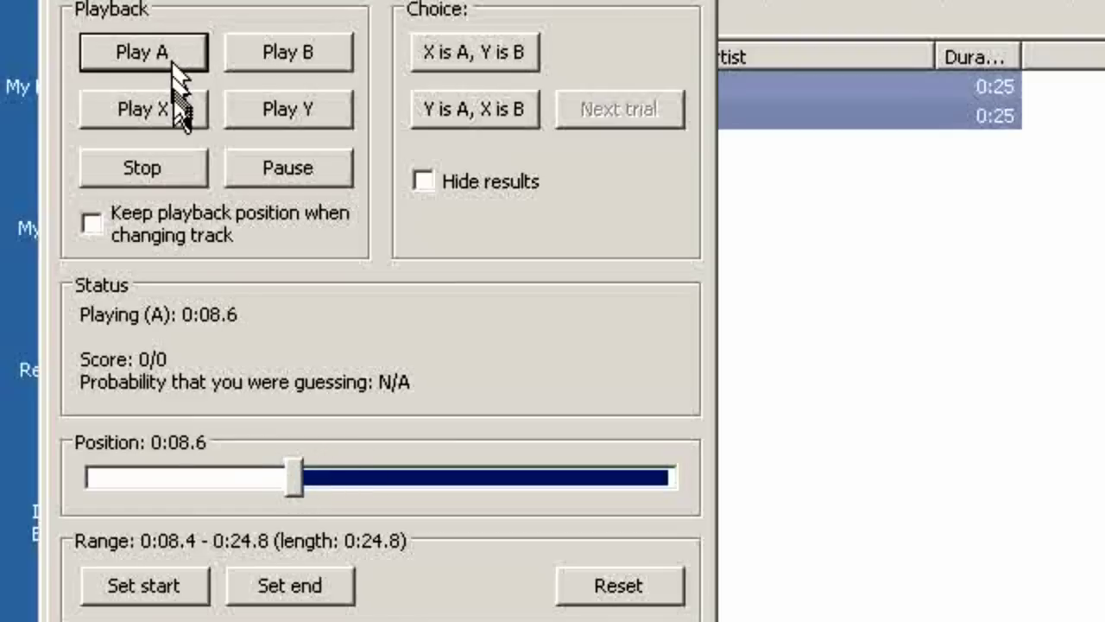
click(171, 112)
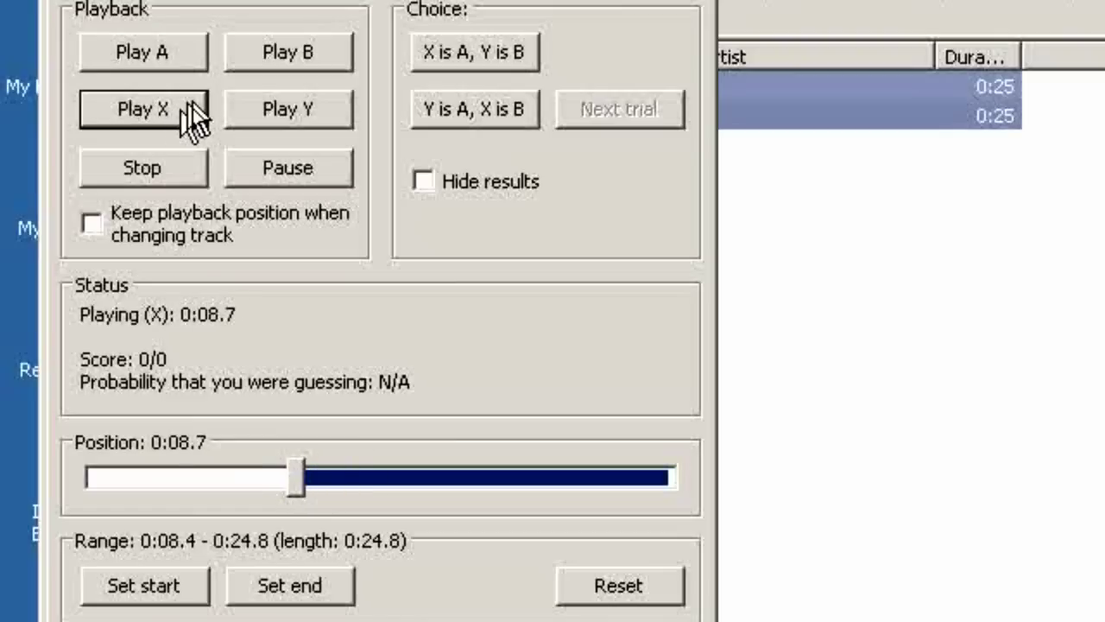
click(264, 61)
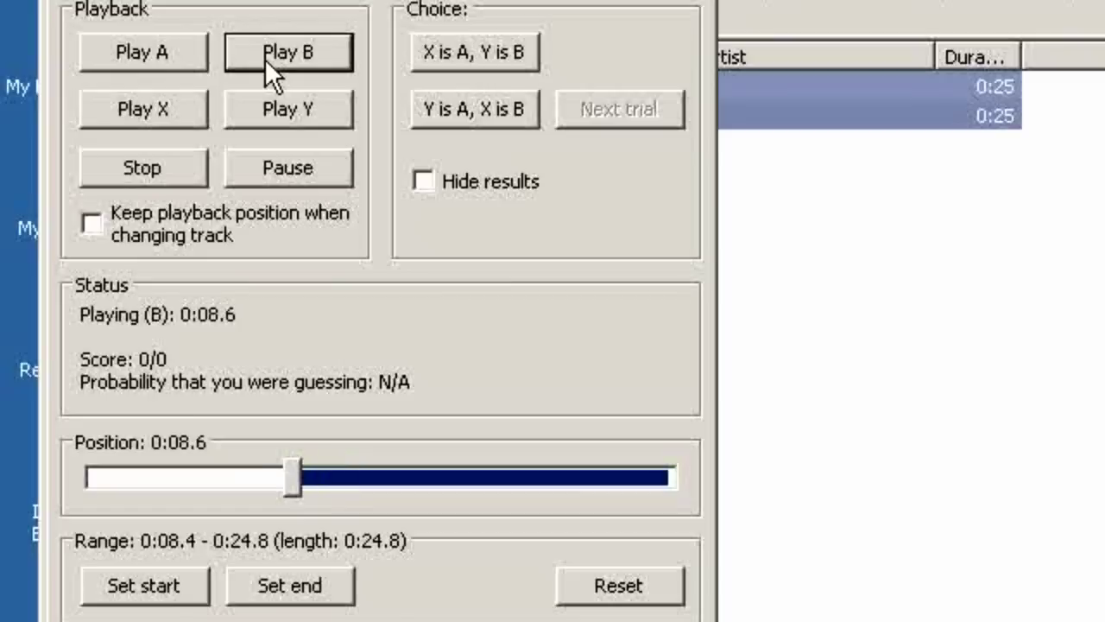
click(170, 107)
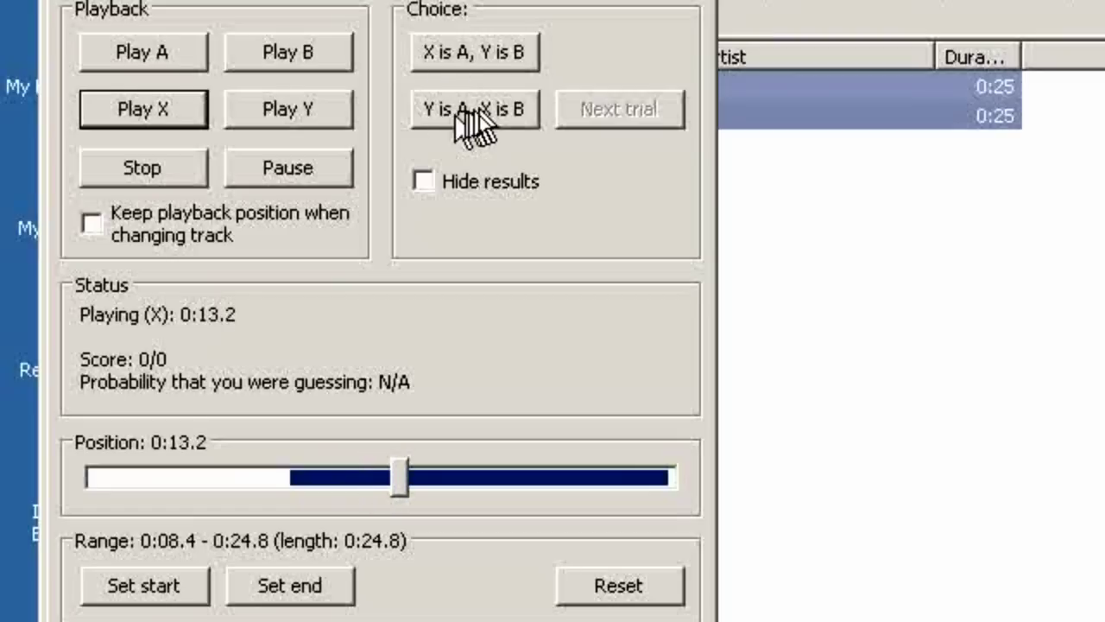
Play unknown tracks Y and X, and submit "X is A, Y is B" as the first trial's answer
click(287, 107)
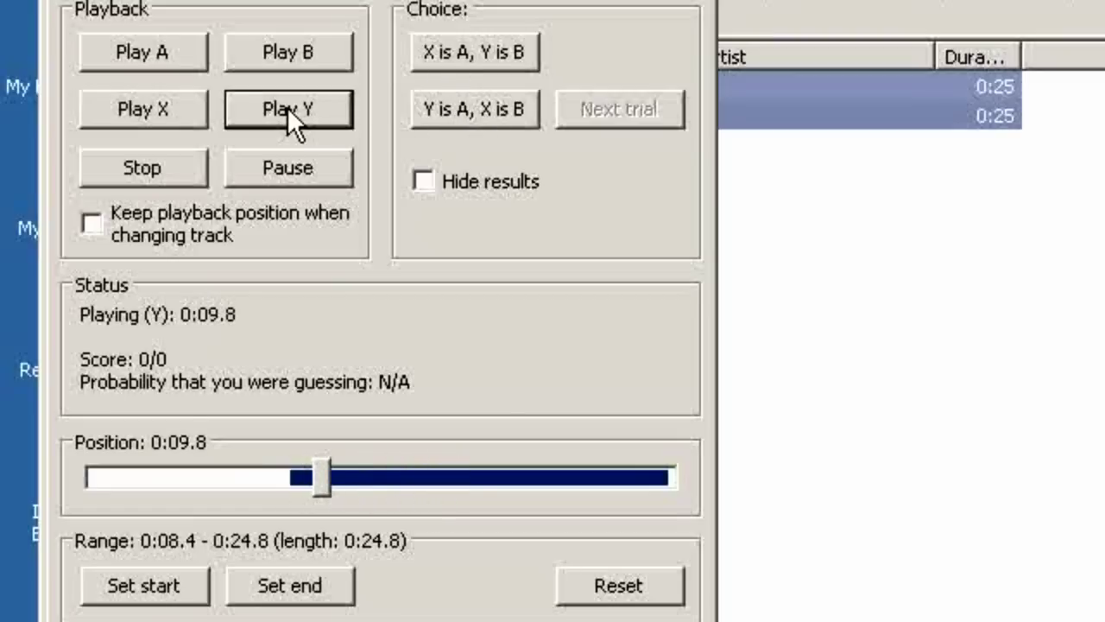
click(168, 112)
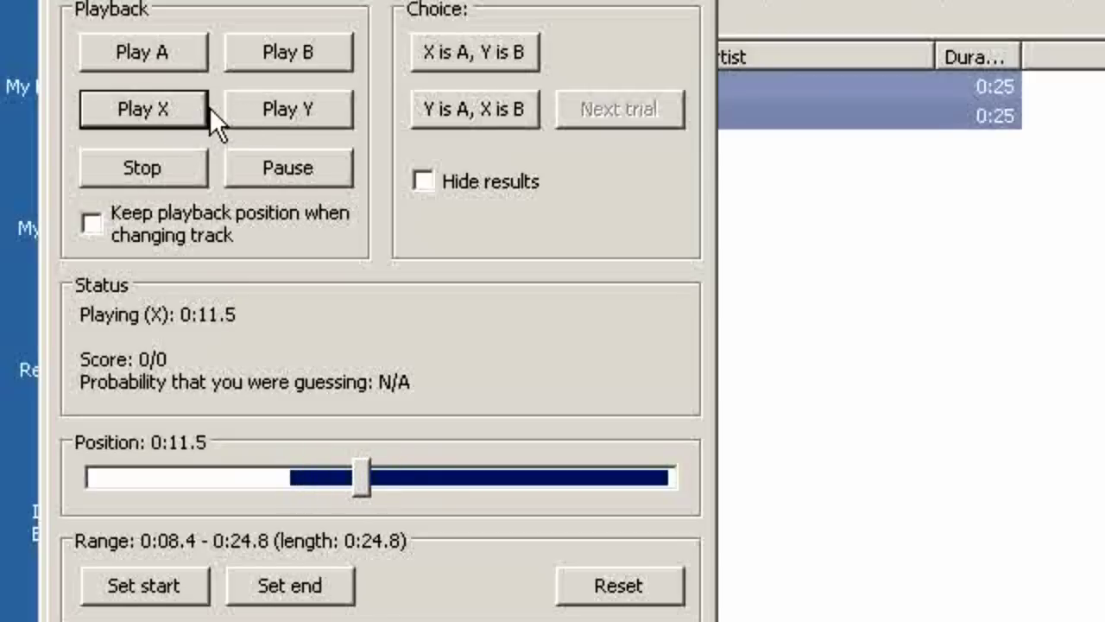
click(454, 52)
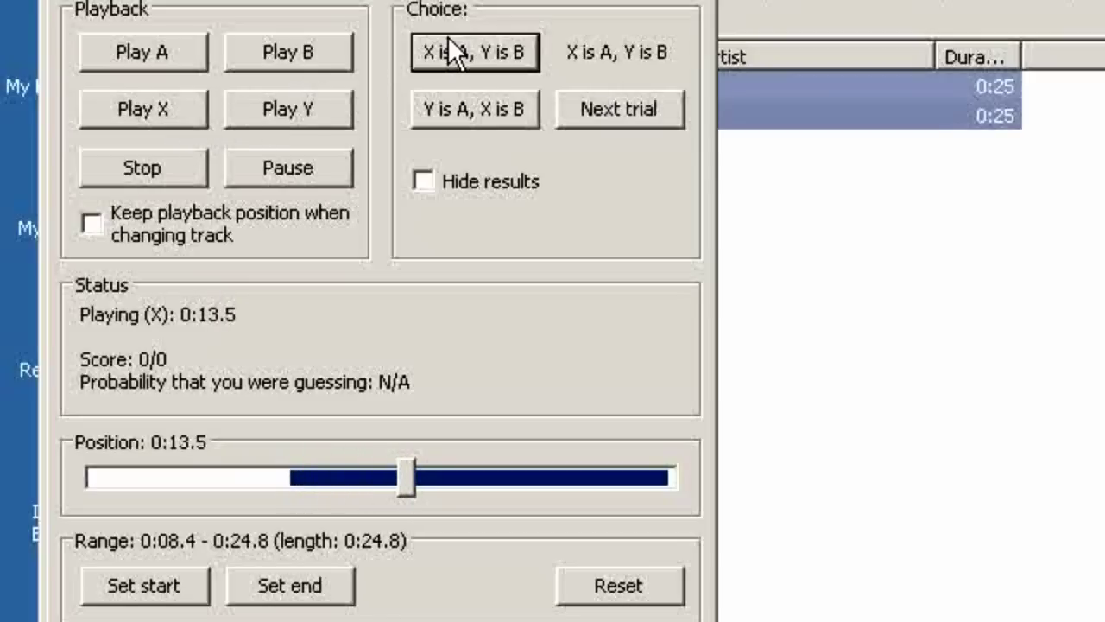
click(605, 100)
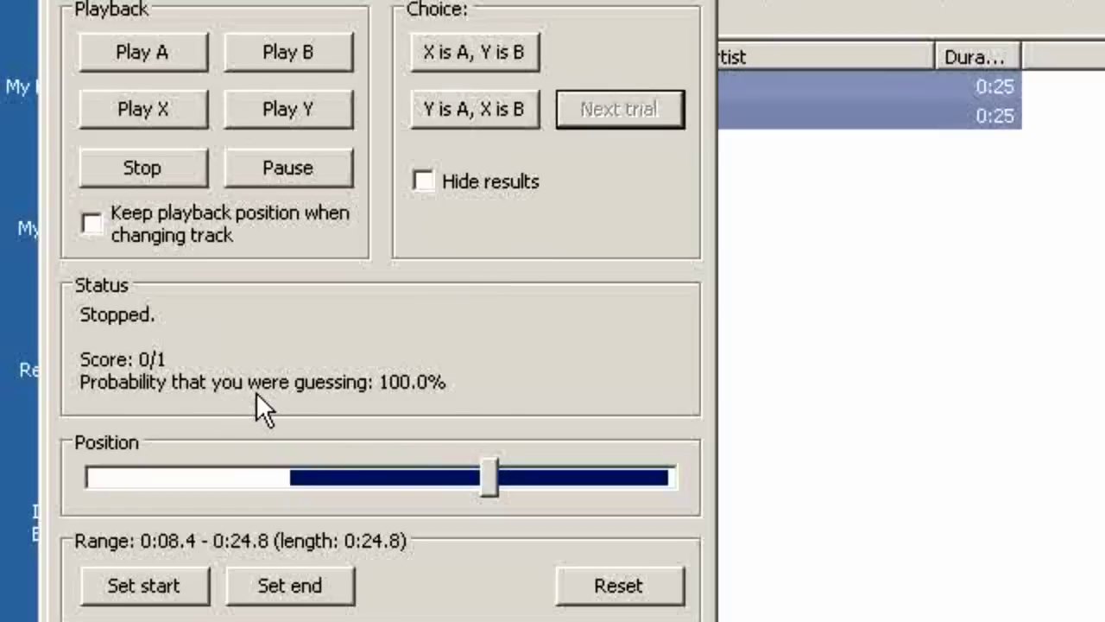
Set the range start to 0:11.8 while playing track A, and replay A from there
click(153, 69)
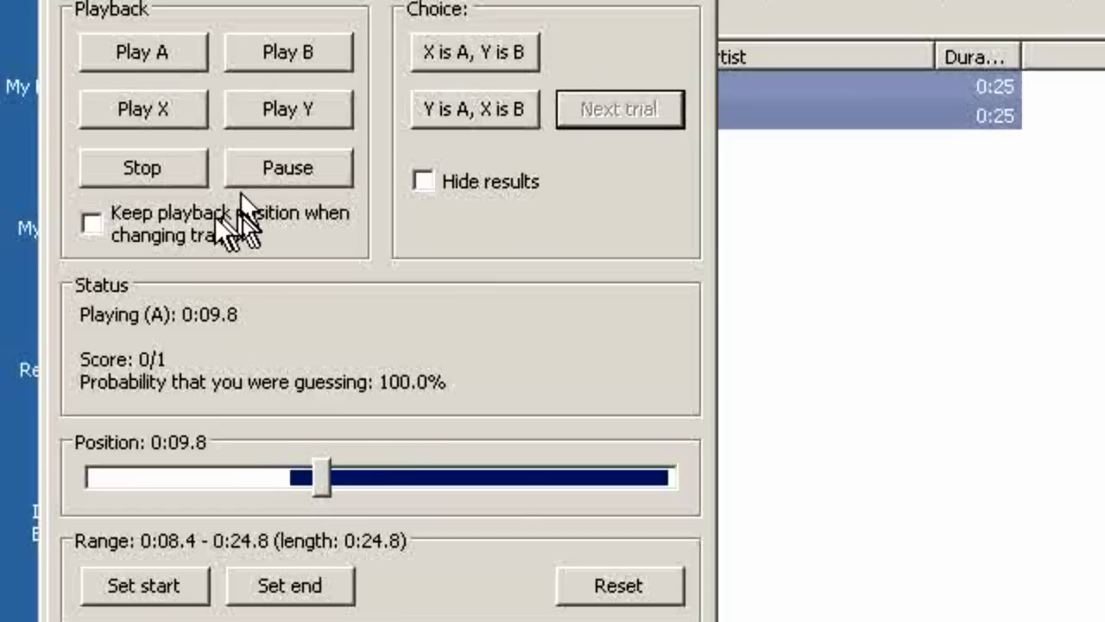
click(177, 585)
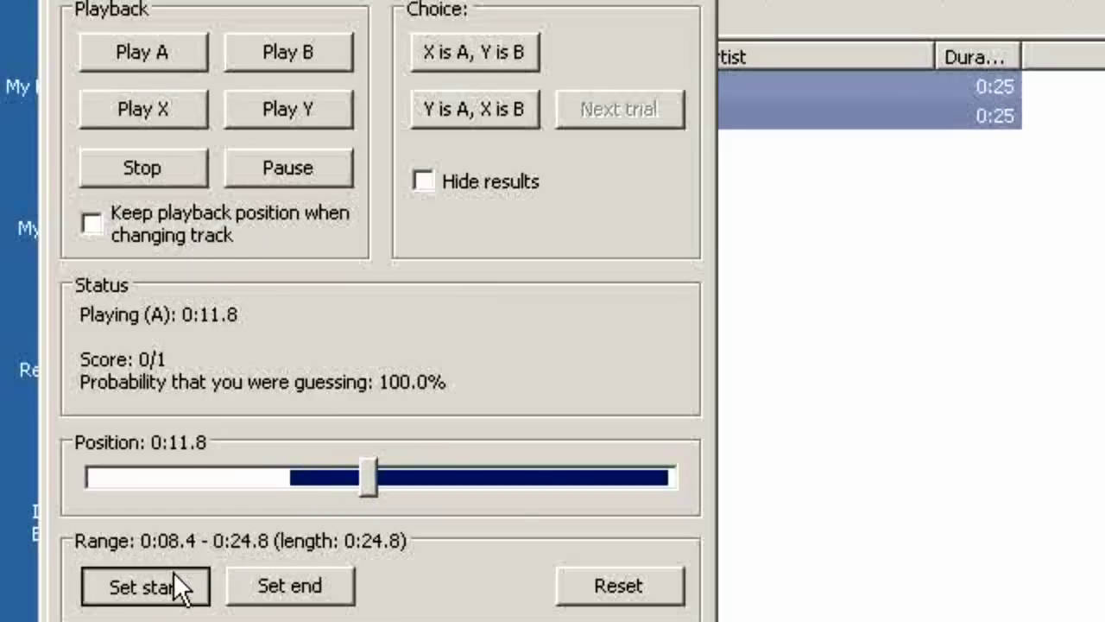
drag(392, 475, 344, 464)
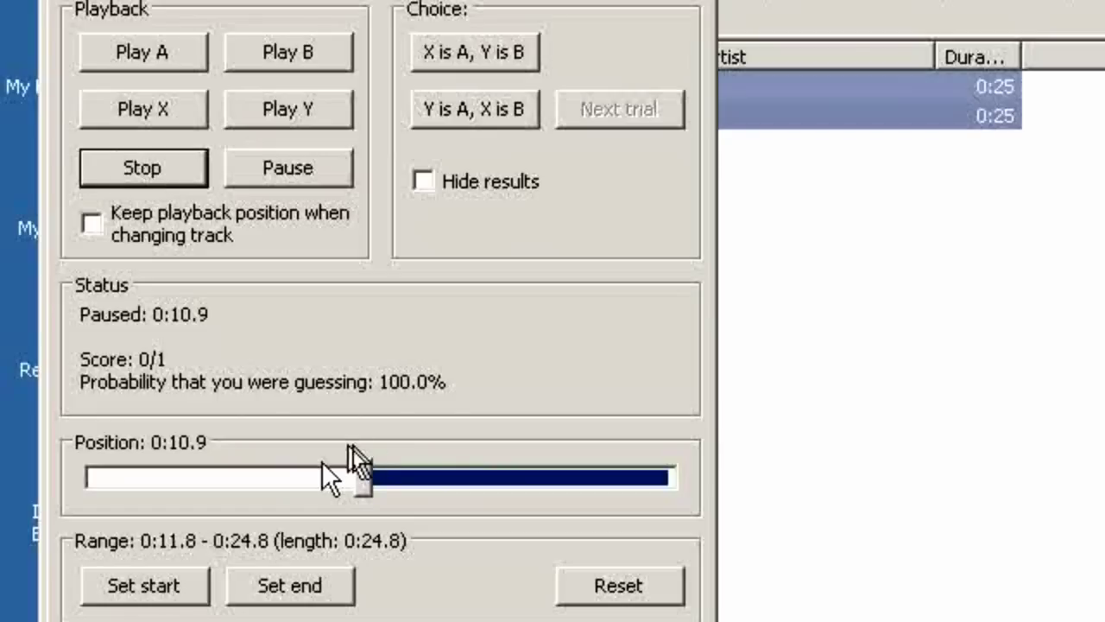
click(128, 51)
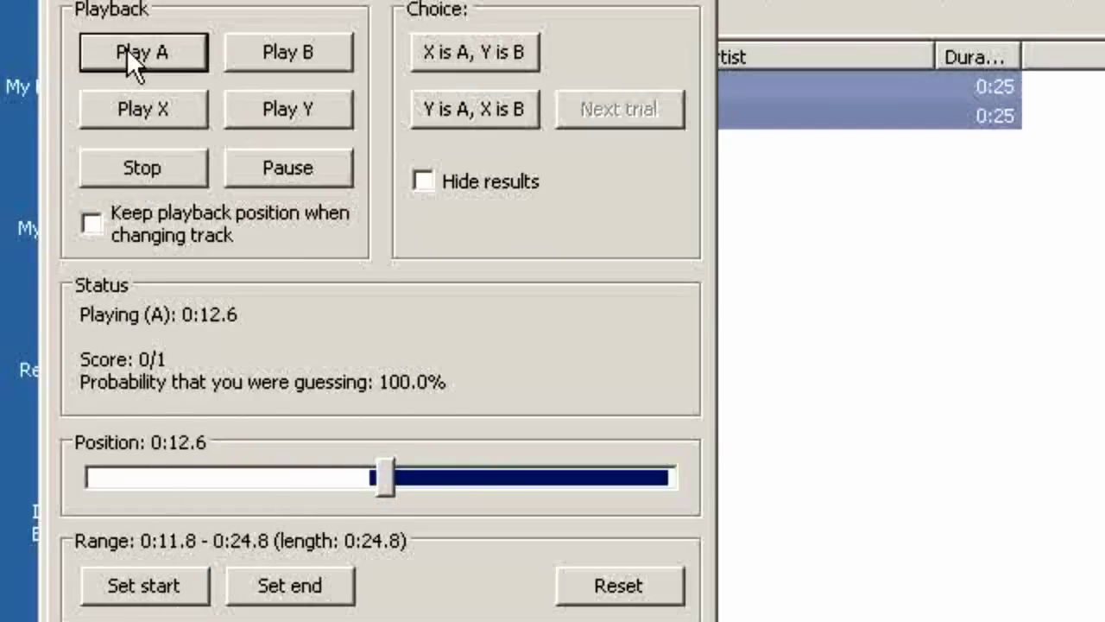
click(154, 173)
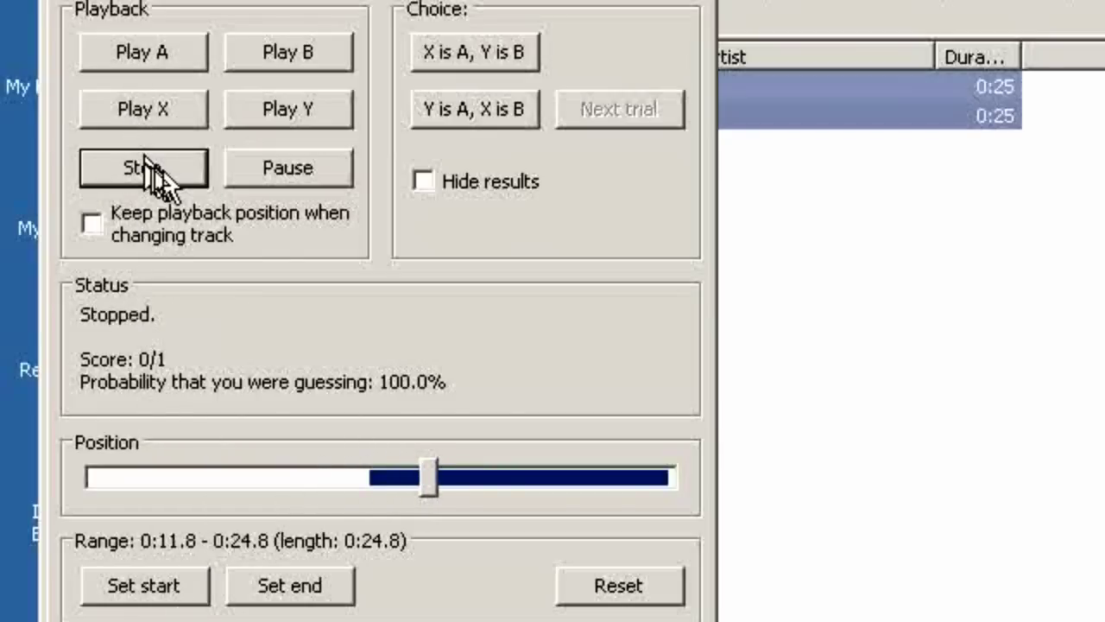
Move the playback position back, set the range start to 0:10.8, and play track A from it
drag(429, 477, 346, 482)
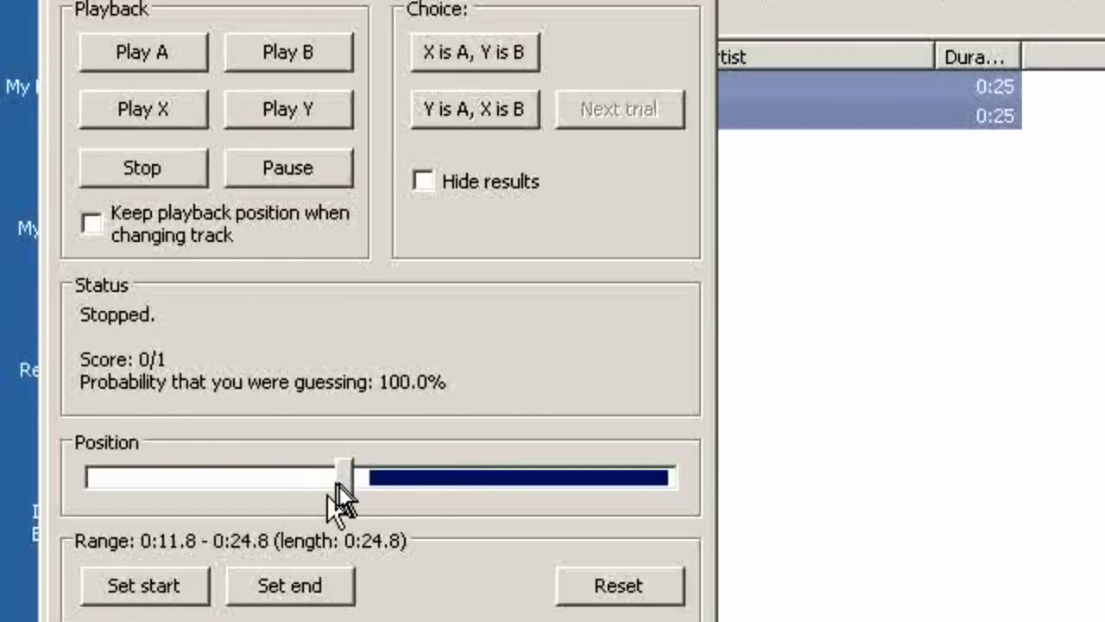
click(186, 584)
click(160, 49)
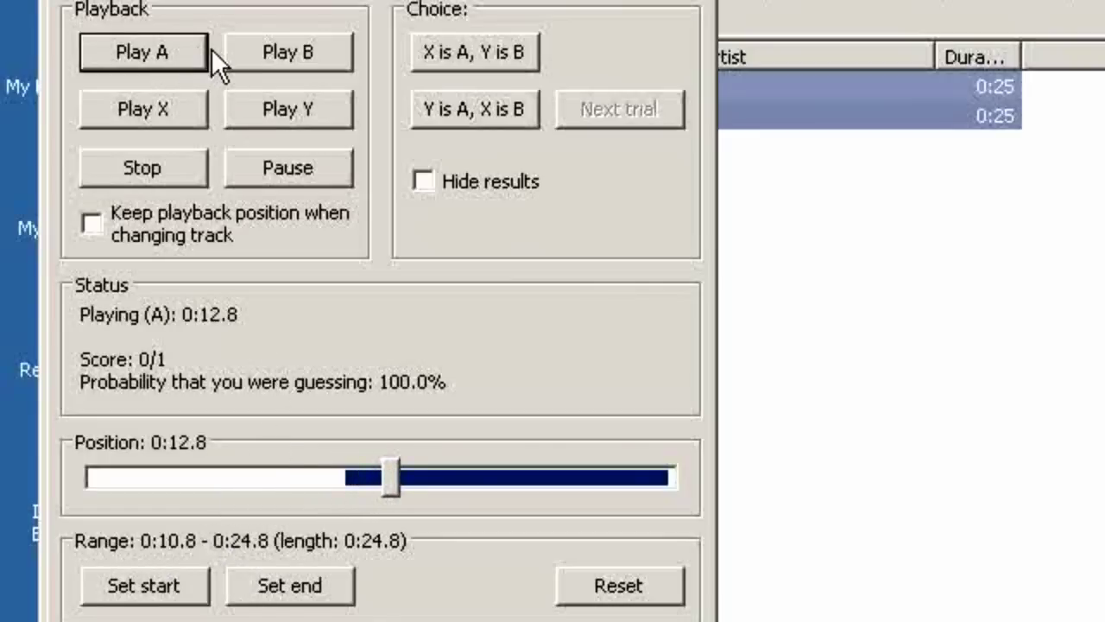
Alternate playback between tracks B and A from the 0:10.8 range start to hear their differences
click(235, 53)
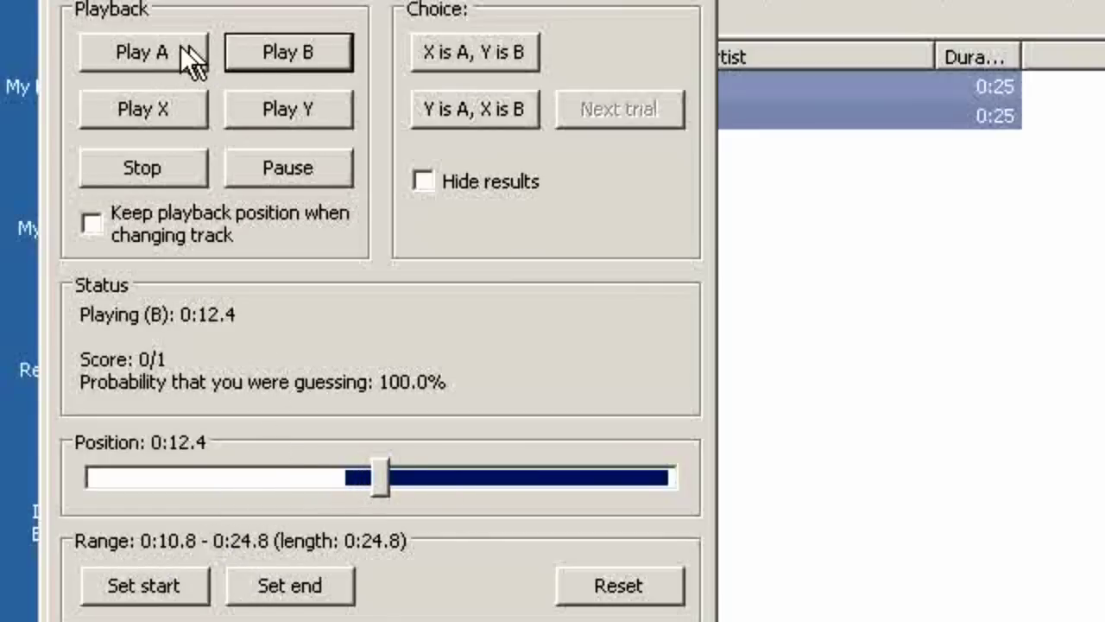
click(181, 47)
click(270, 45)
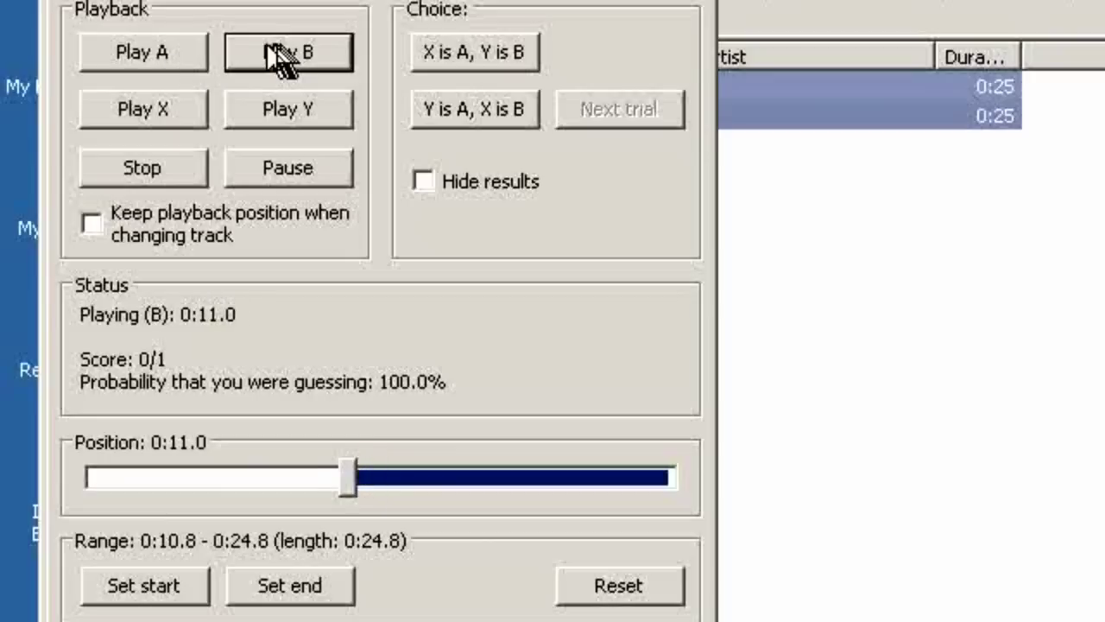
click(195, 45)
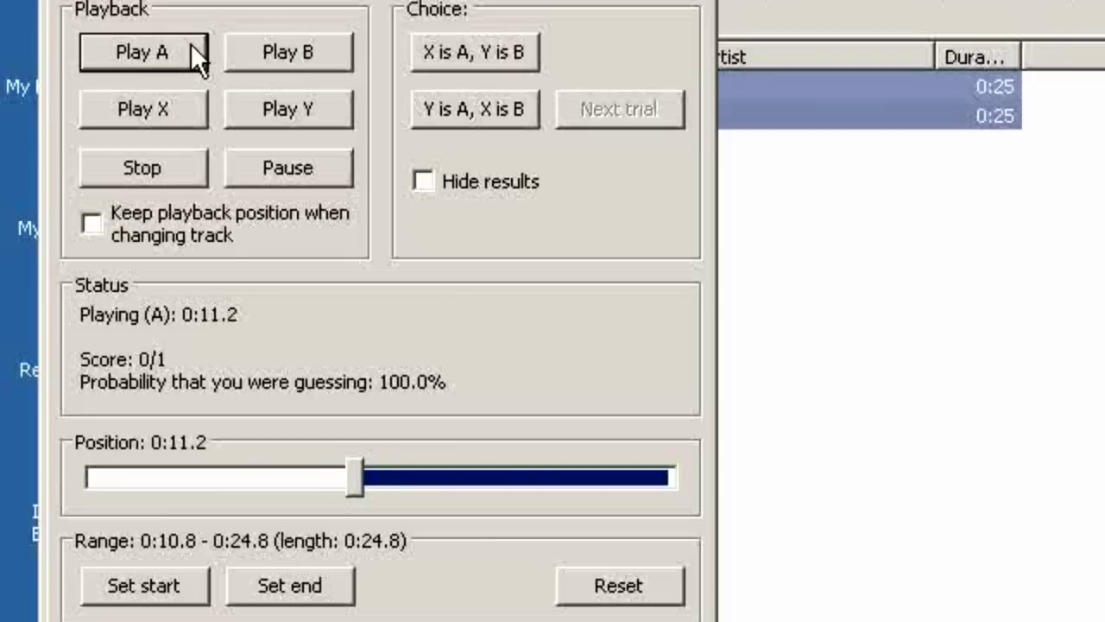
click(253, 43)
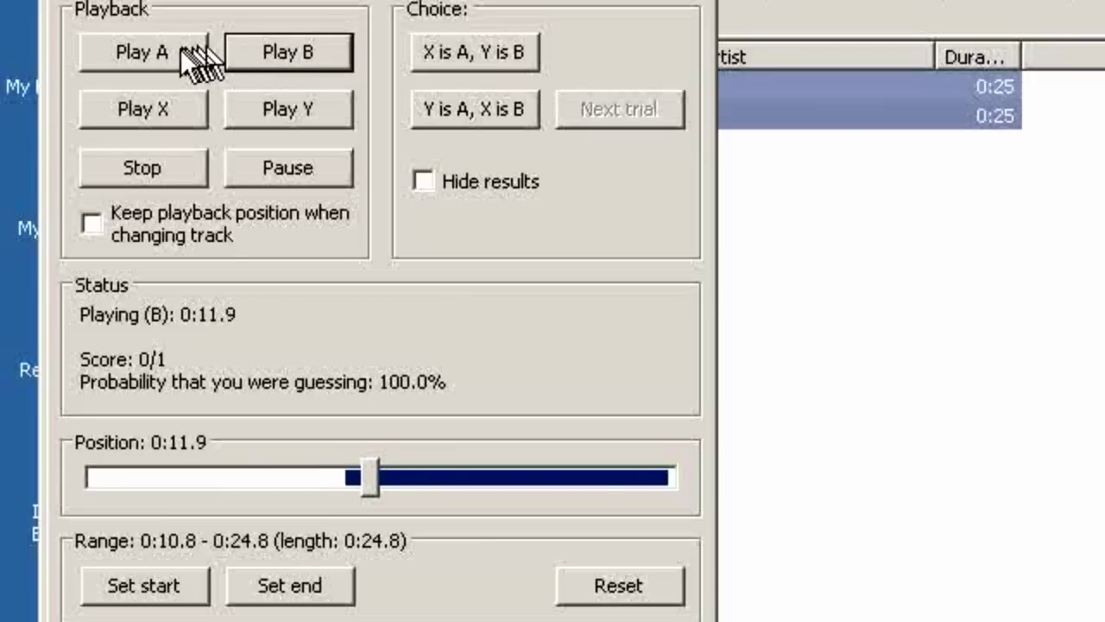
Play the unknown track X repeatedly against tracks A and B to judge which one it matches
click(162, 119)
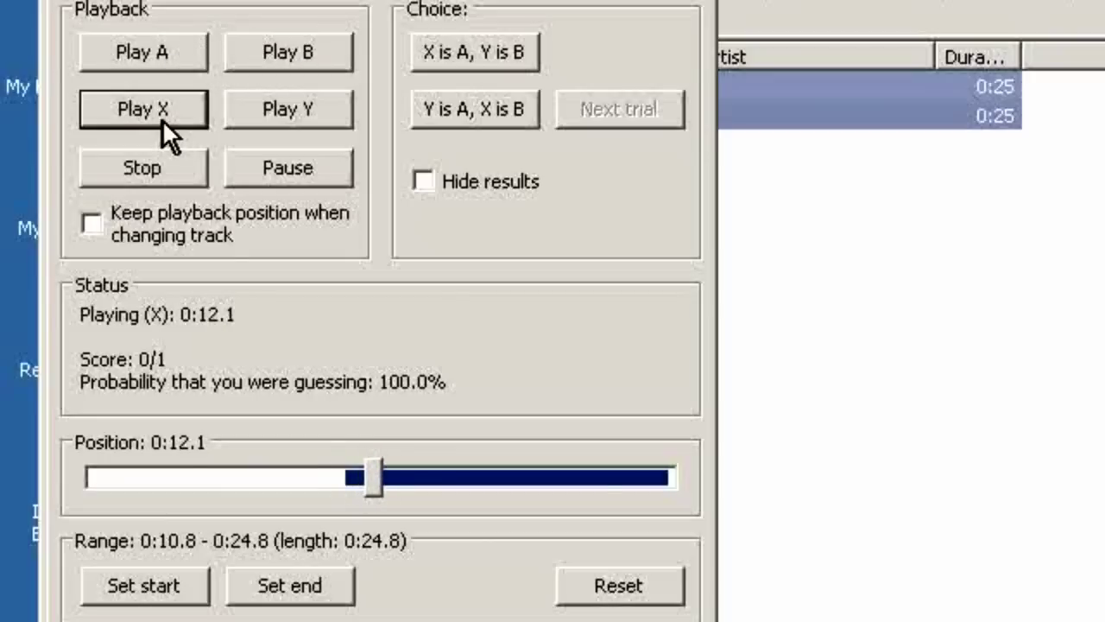
click(160, 119)
click(157, 59)
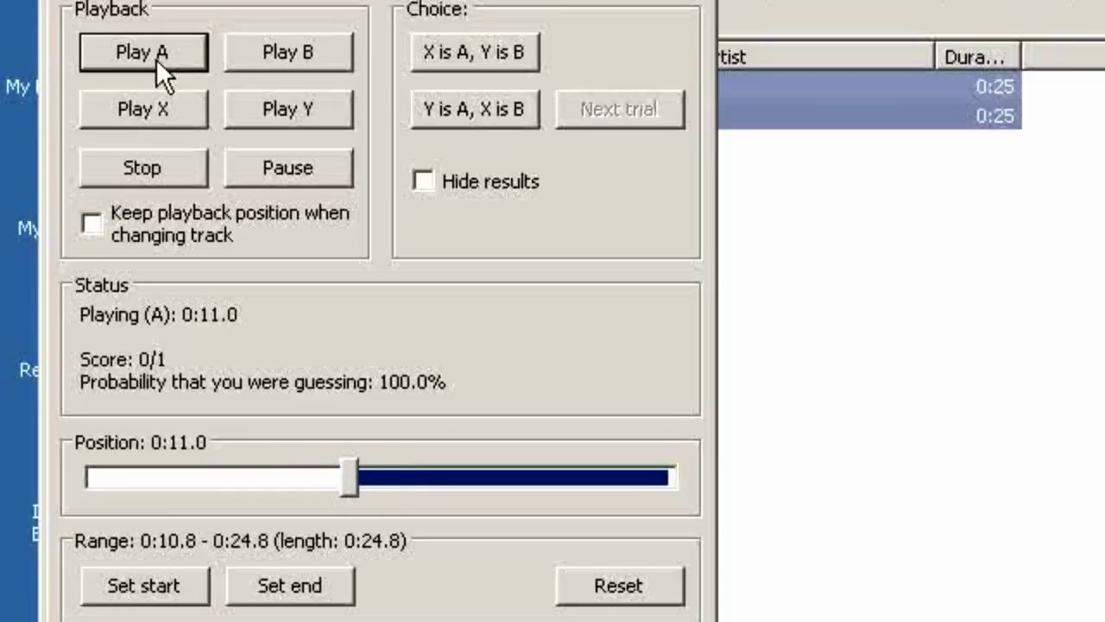
click(158, 106)
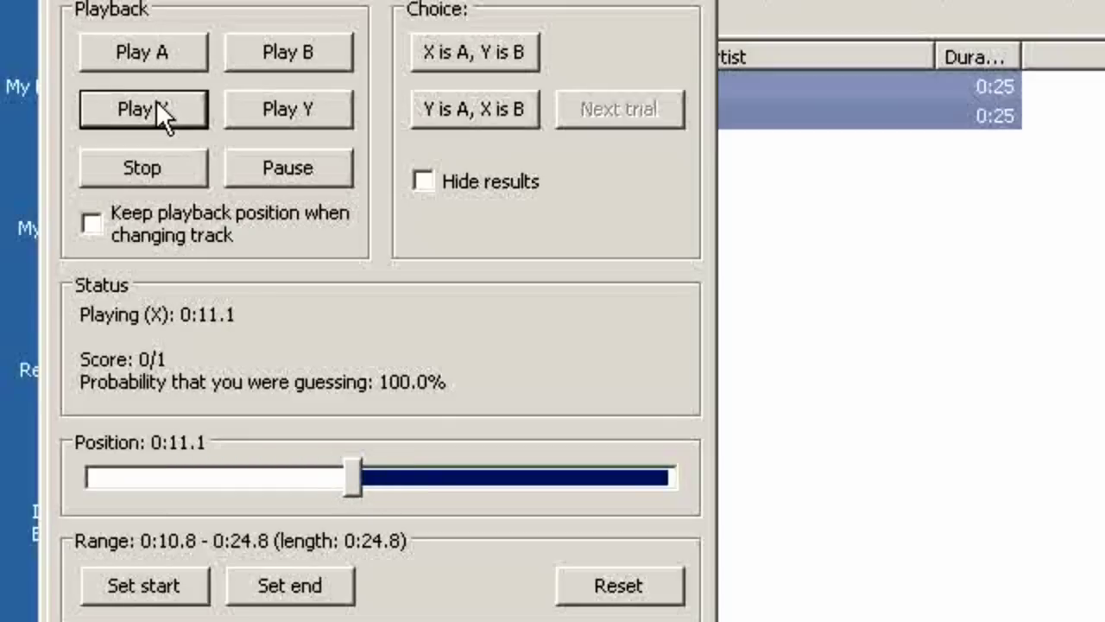
click(155, 101)
click(158, 64)
click(163, 95)
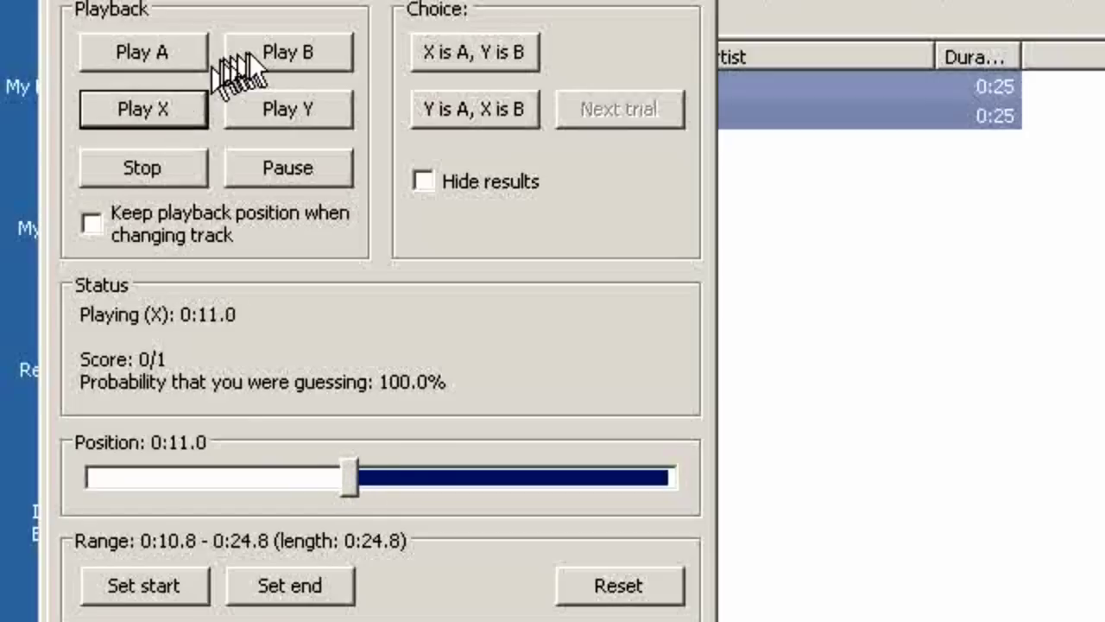
click(257, 53)
click(163, 103)
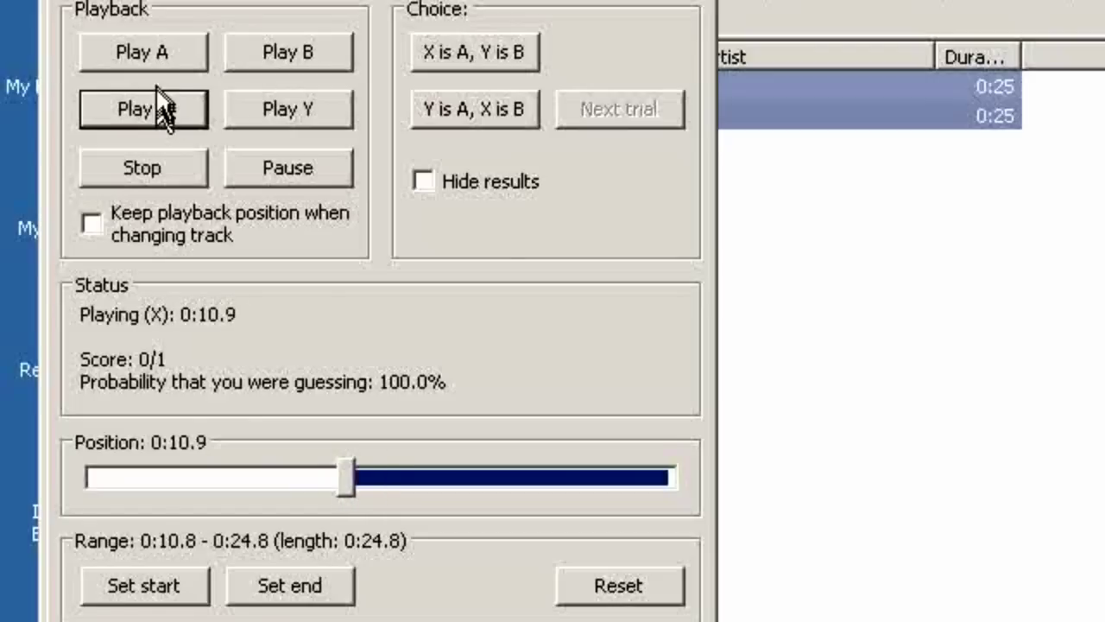
click(159, 64)
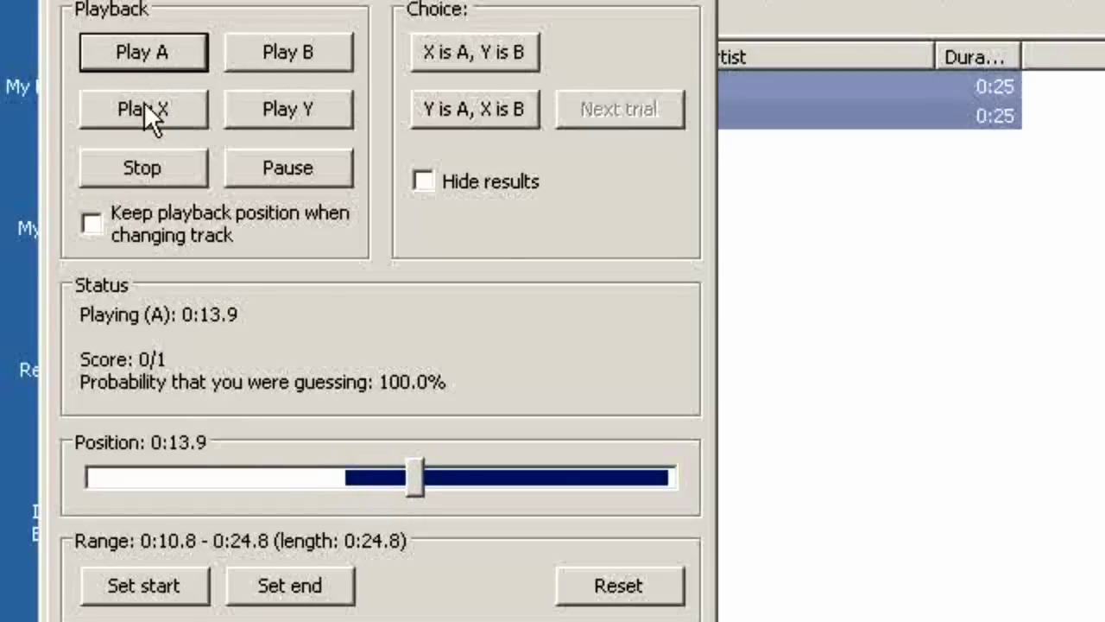
Submit "Y is A, X is B" as the second trial's answer, and exit the comparator
click(499, 109)
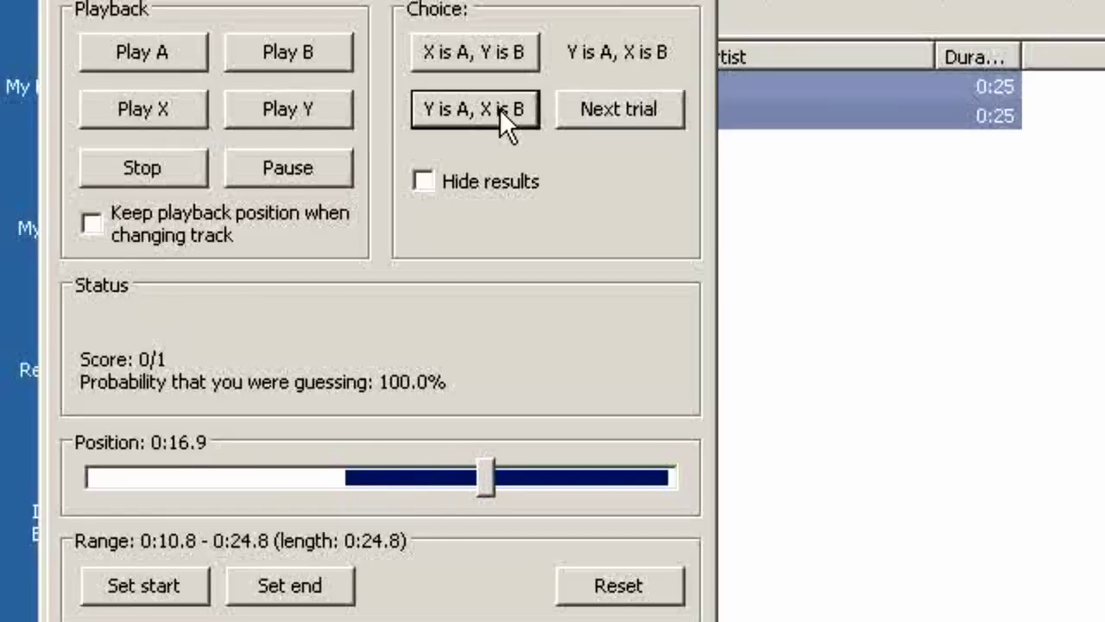
click(609, 112)
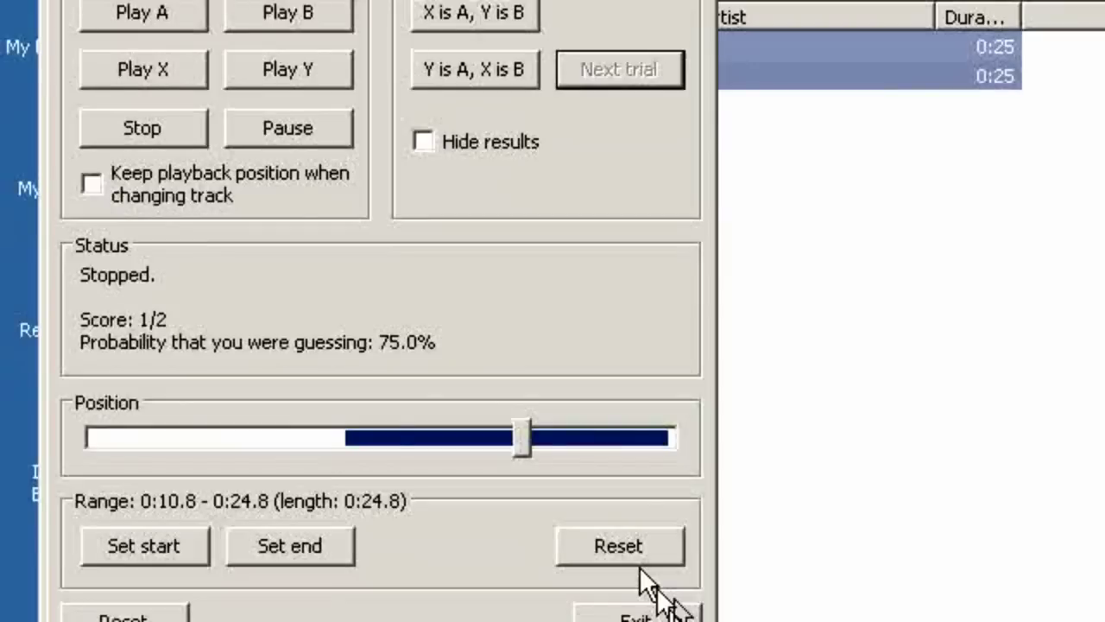
click(651, 611)
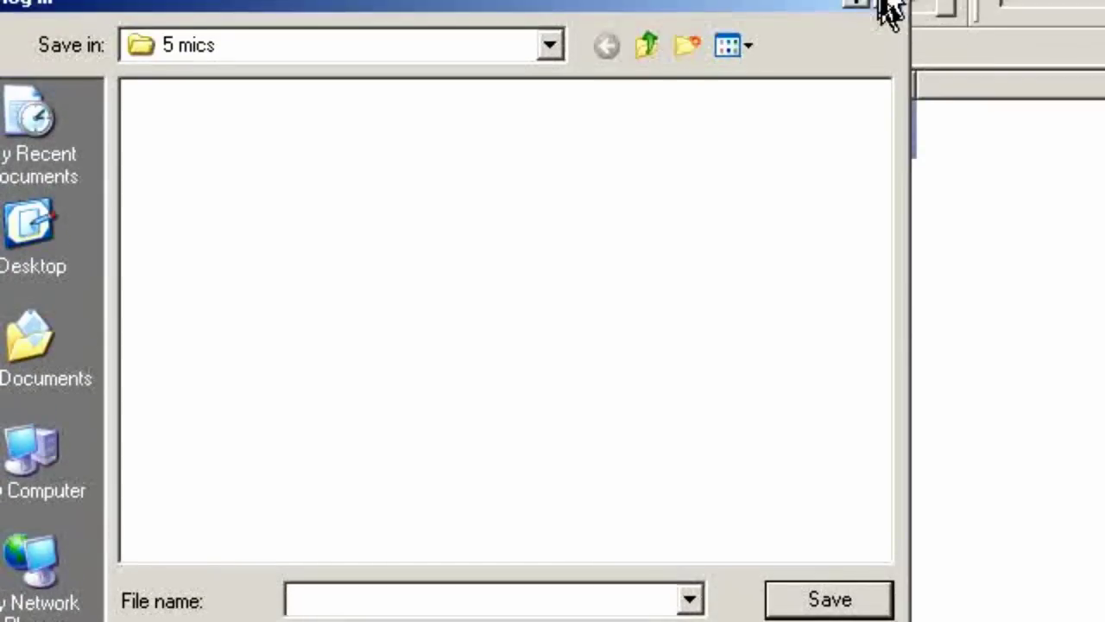